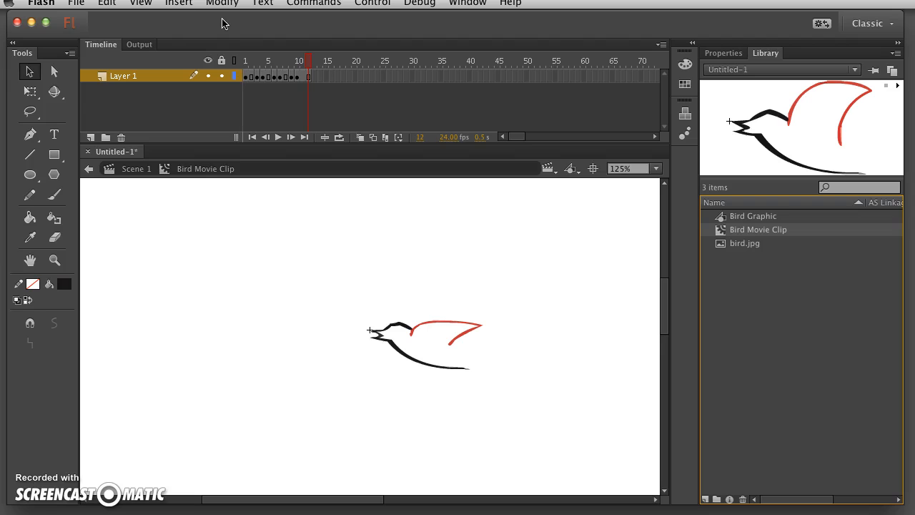
# Step: Scrub back and forth through the Bird Movie Clip's 12 frames to review the wing-flapping animation
pyautogui.moveTo(310, 62); pyautogui.dragTo(233, 63)
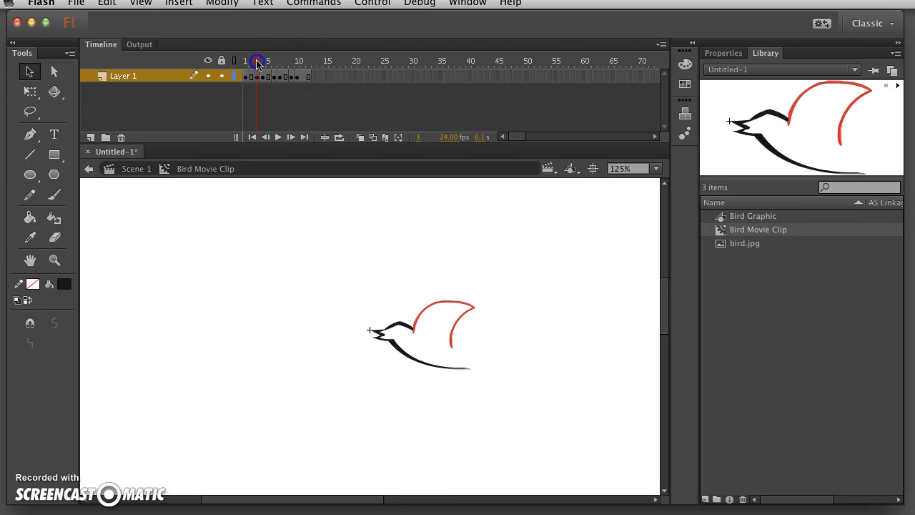
pyautogui.moveTo(259, 63); pyautogui.dragTo(302, 65)
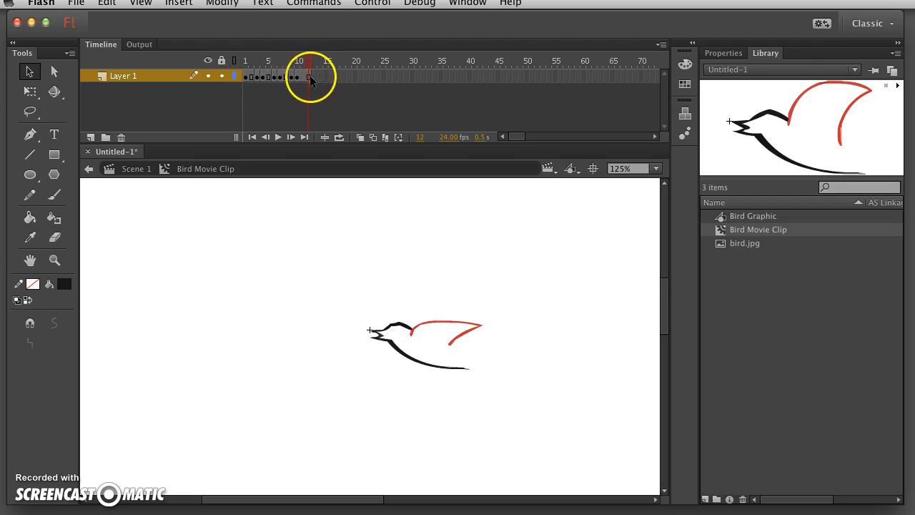
pyautogui.moveTo(308, 59); pyautogui.dragTo(333, 65)
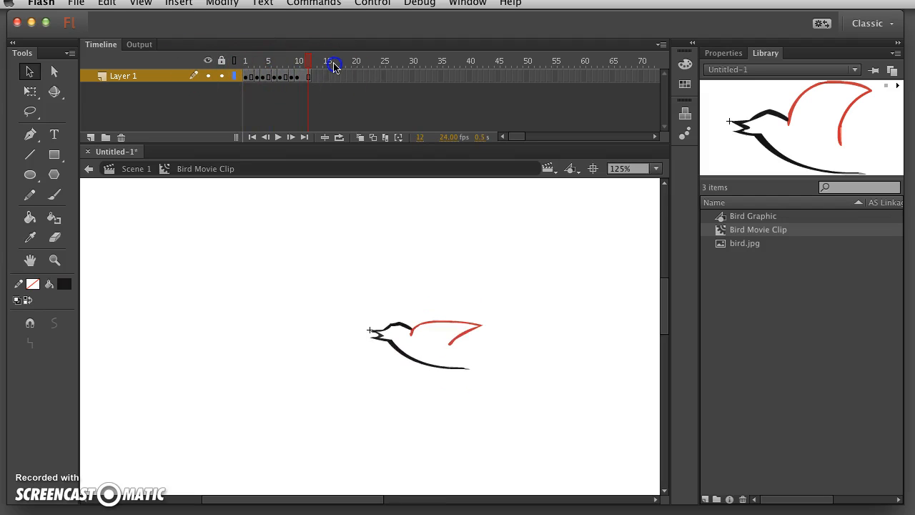
pyautogui.click(331, 97)
# Step: Return to Scene 1 and place an instance of Bird Movie Clip near the middle of the stage
pyautogui.click(137, 175)
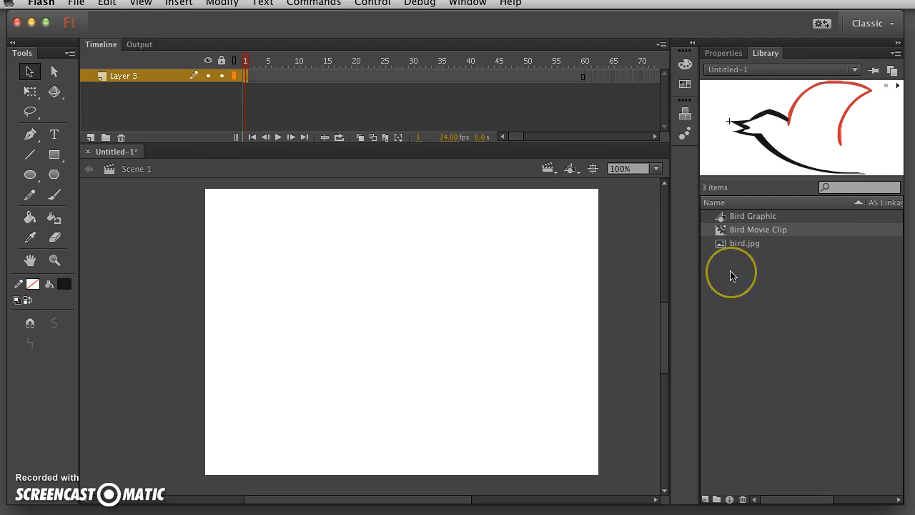
pyautogui.moveTo(729, 230); pyautogui.dragTo(406, 317)
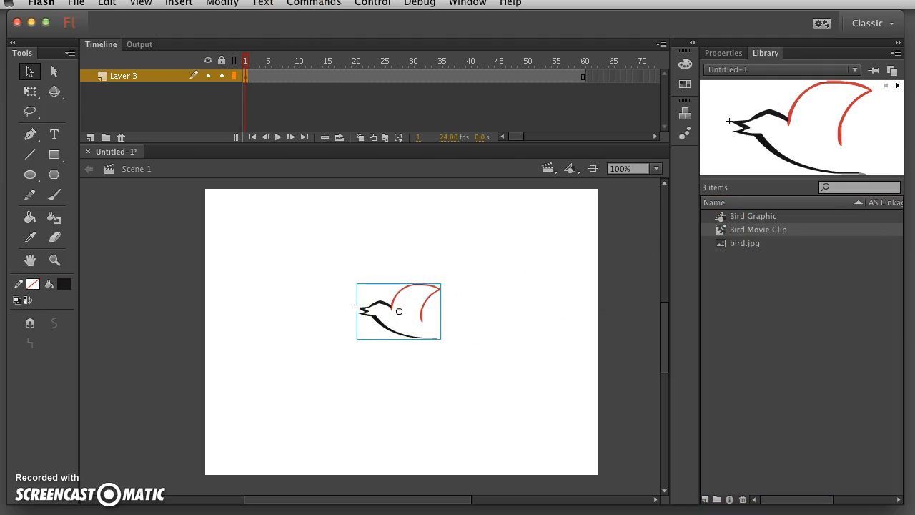
# Step: Test the movie in Flash Professional to watch the bird flap in place, and close the preview
pyautogui.click(313, 3)
pyautogui.moveTo(372, 3)
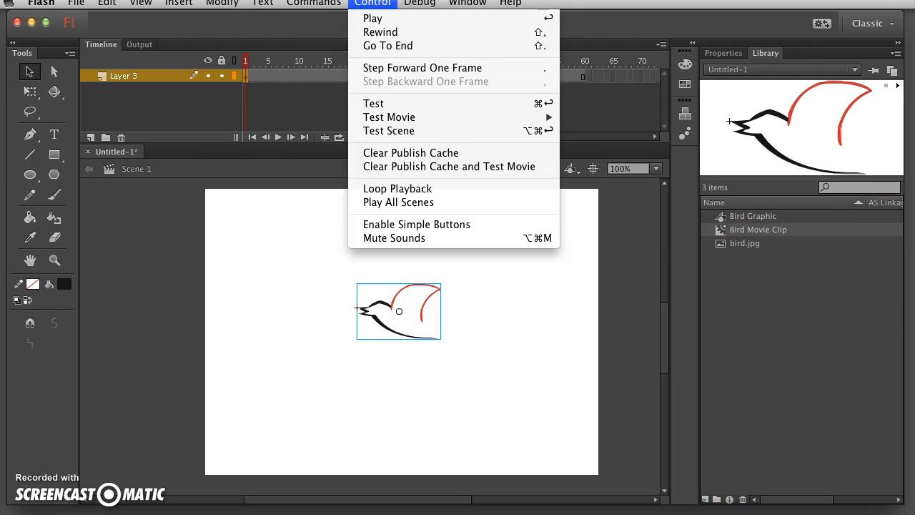
pyautogui.moveTo(547, 117)
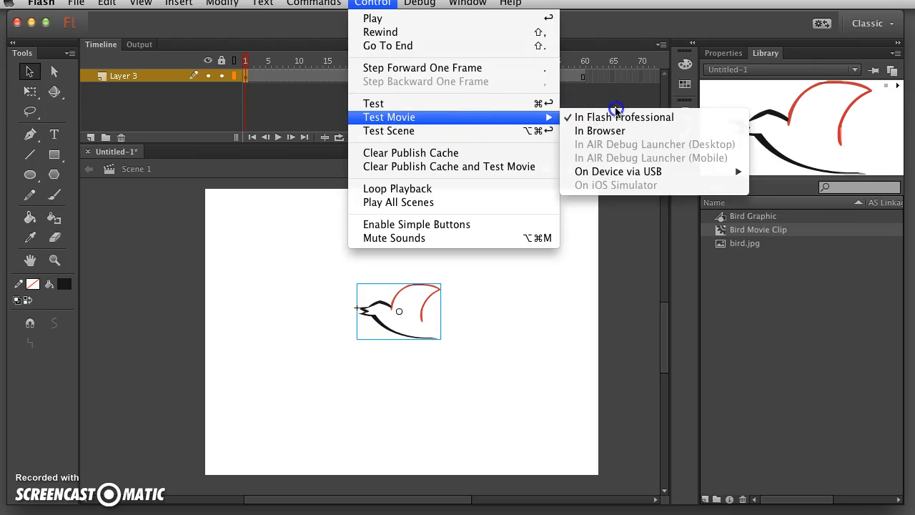
pyautogui.click(616, 117)
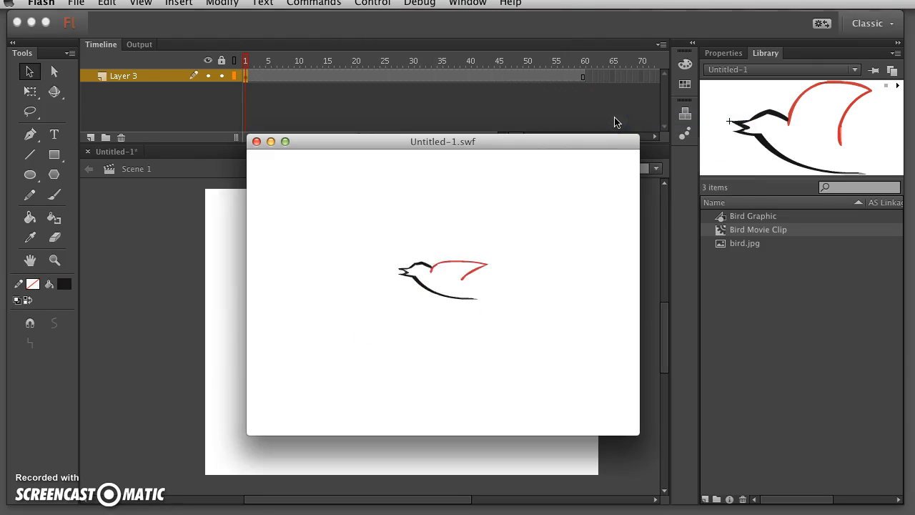
pyautogui.click(256, 142)
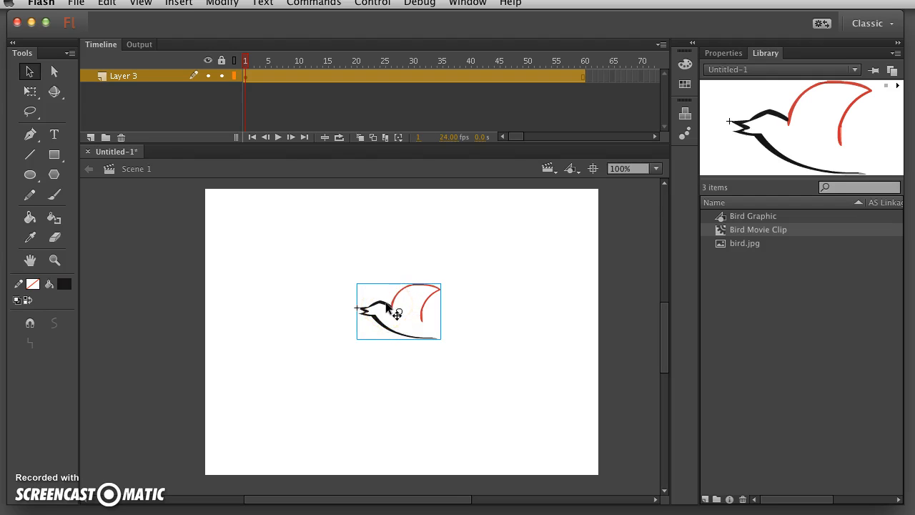
# Step: Move the bird just off the stage's lower right edge and create a motion tween on Layer 3
pyautogui.moveTo(386, 305); pyautogui.dragTo(643, 429)
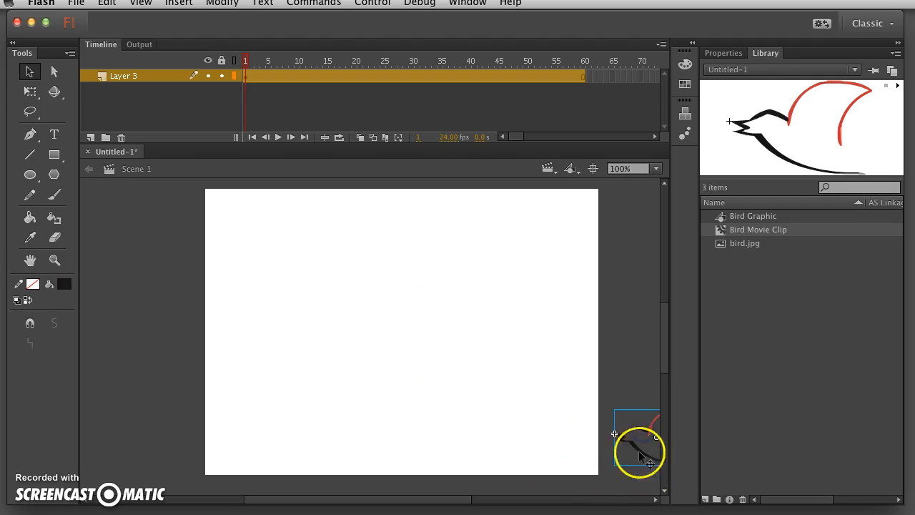
pyautogui.click(399, 106)
pyautogui.rightClick(520, 74)
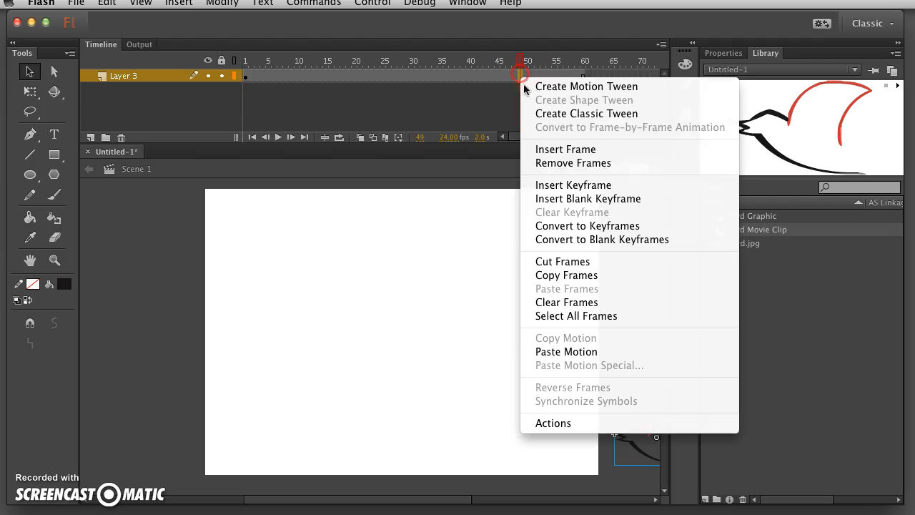
pyautogui.click(534, 85)
# Step: At frame 60, move the bird across to just beyond the stage's left edge, and scrub back to check the tween
pyautogui.click(583, 80)
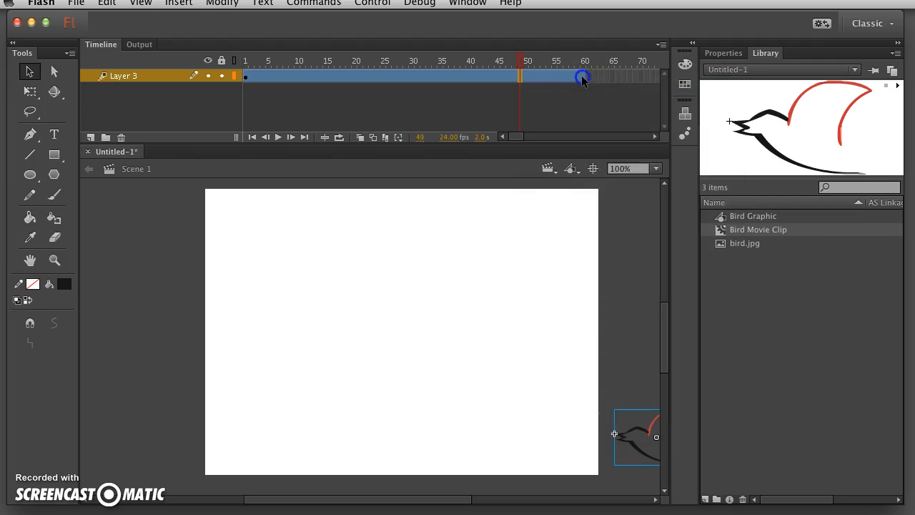
pyautogui.moveTo(632, 427); pyautogui.dragTo(113, 419)
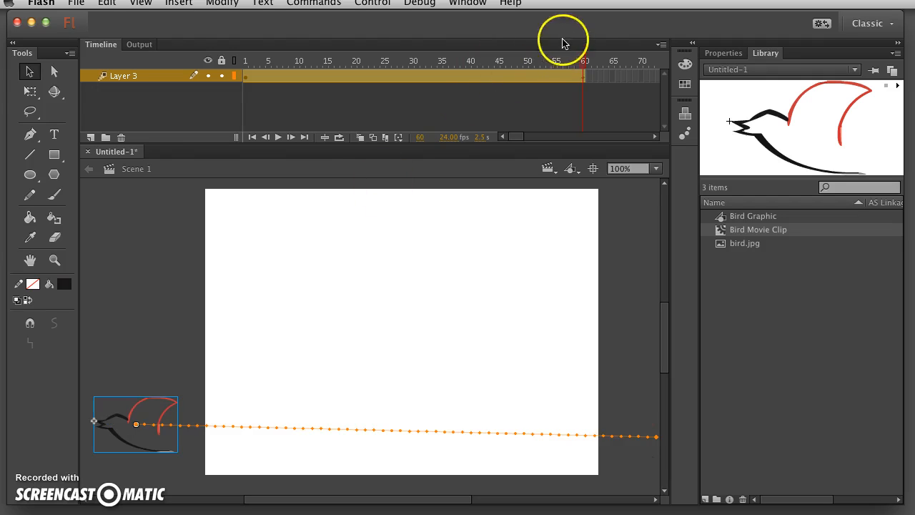
pyautogui.moveTo(587, 64); pyautogui.dragTo(391, 81)
pyautogui.click(359, 413)
pyautogui.click(394, 429)
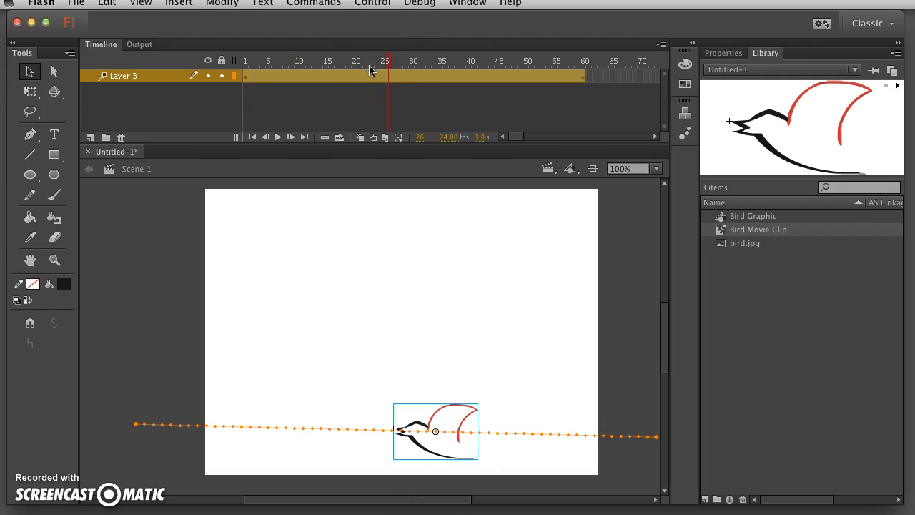
# Step: Test the movie in Flash Professional to watch the bird fly across the stage, and close the preview
pyautogui.click(372, 3)
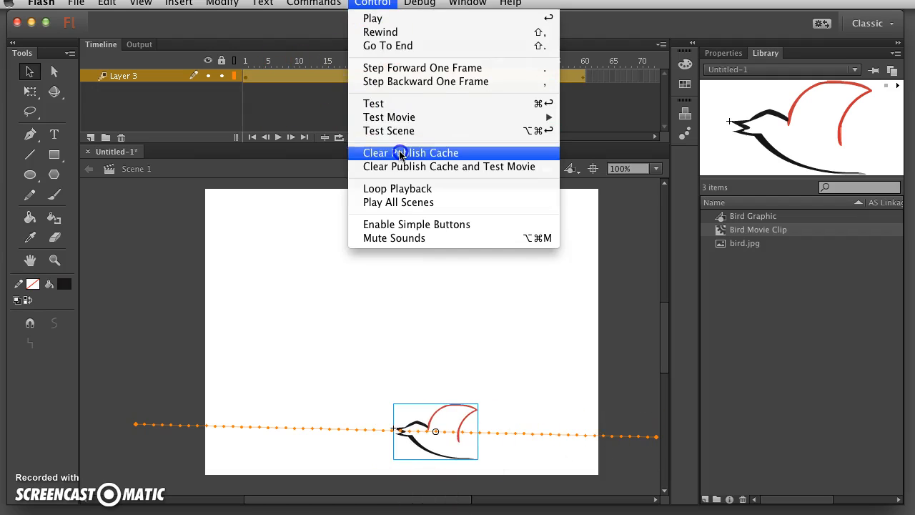
pyautogui.moveTo(386, 116)
pyautogui.click(599, 119)
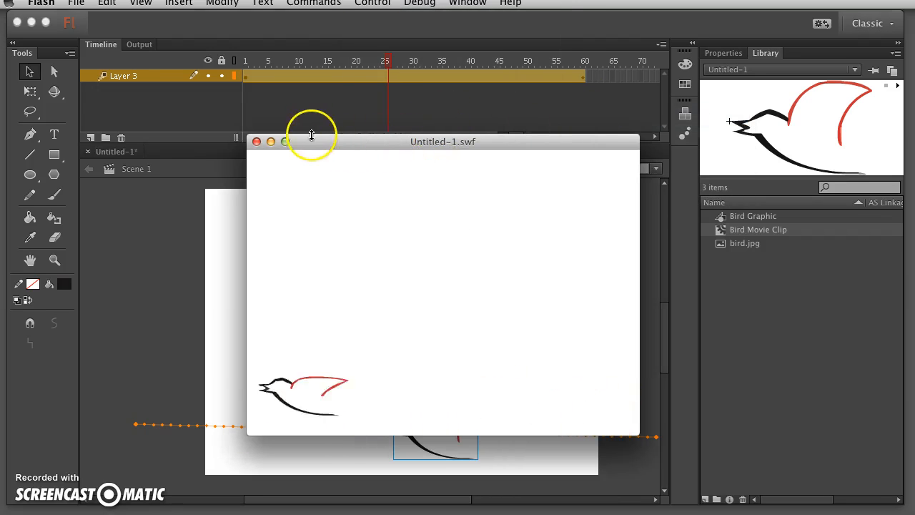
pyautogui.click(256, 141)
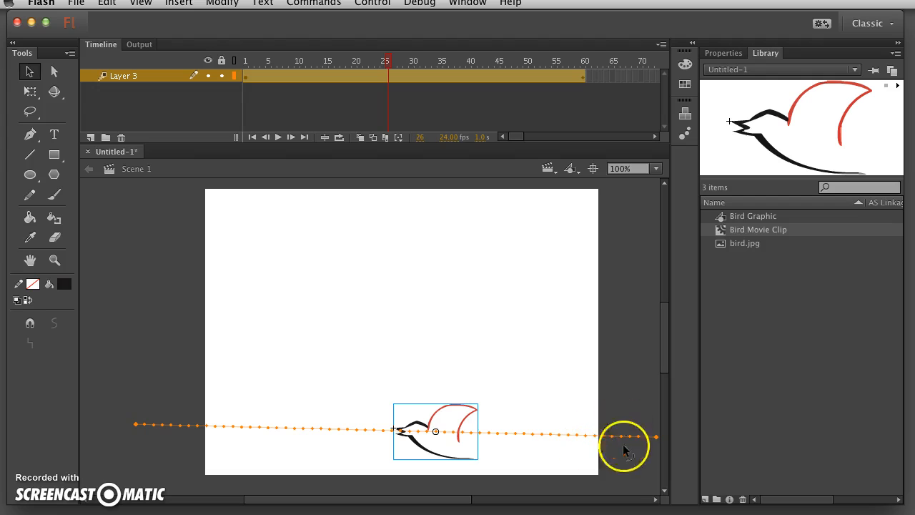
# Step: At frame 1, raise the bird slightly so that its motion path runs level across the stage
pyautogui.moveTo(453, 499); pyautogui.dragTo(472, 502)
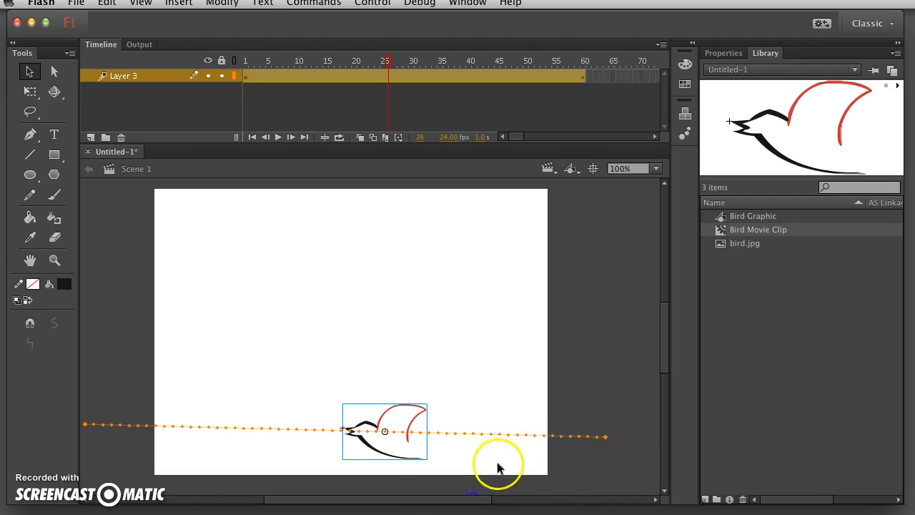
pyautogui.click(246, 76)
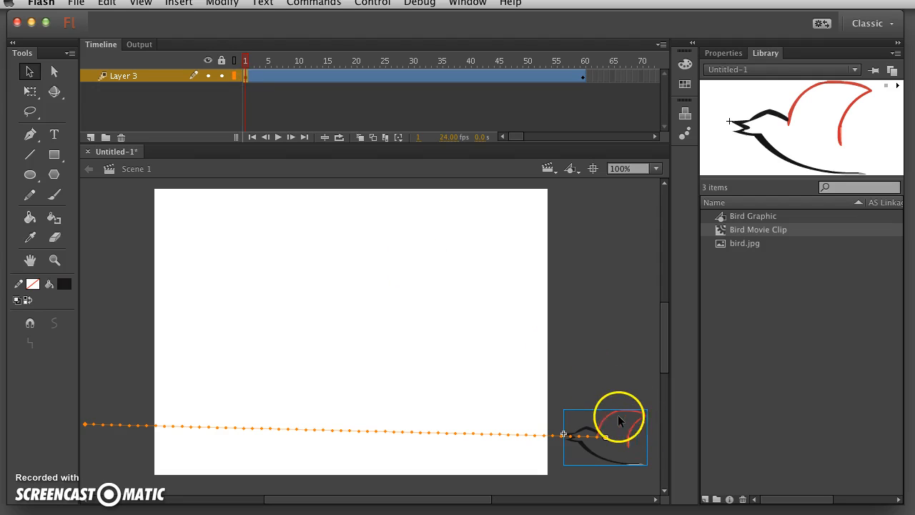
pyautogui.moveTo(612, 415); pyautogui.dragTo(613, 401)
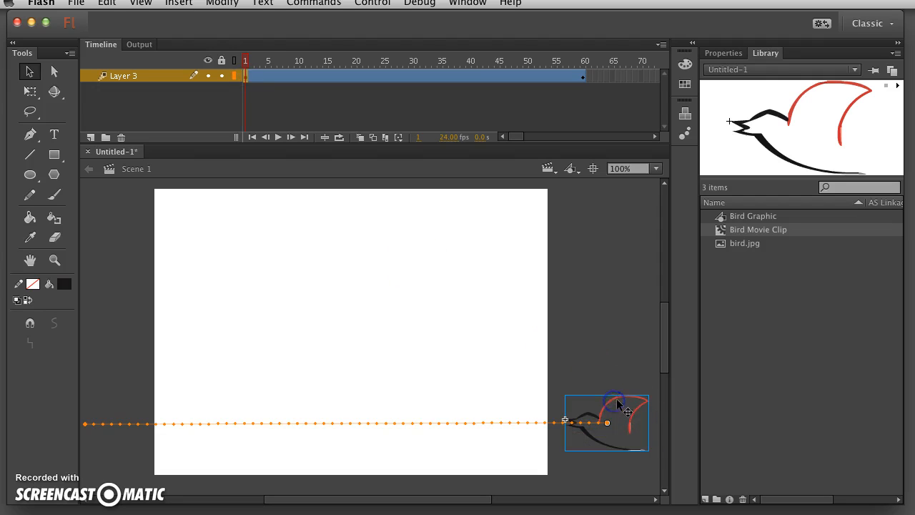
pyautogui.moveTo(247, 75); pyautogui.dragTo(178, 92)
# Step: Add a new layer above Layer 3 and insert a keyframe at its frame 31
pyautogui.click(91, 138)
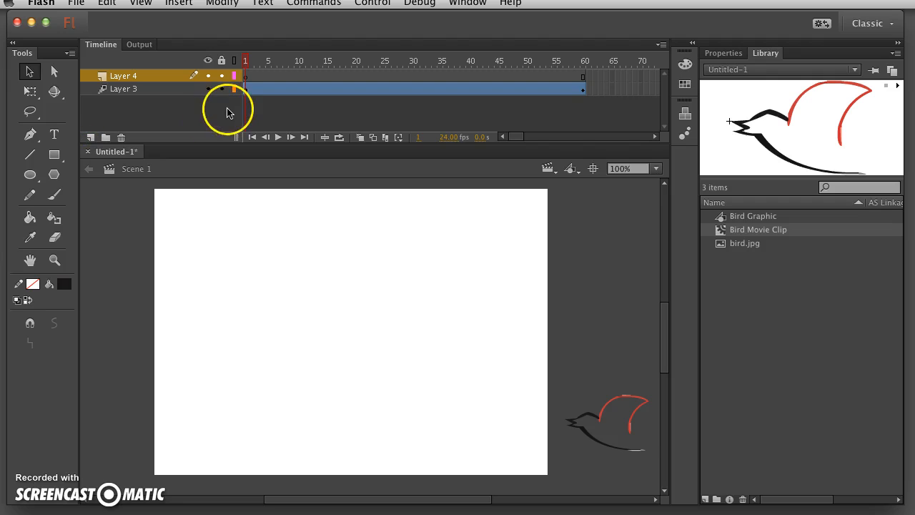
pyautogui.rightClick(413, 73)
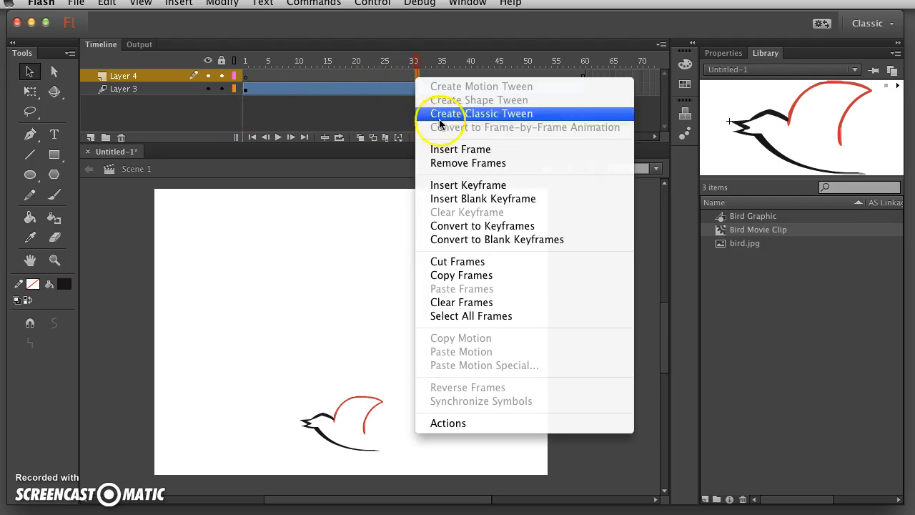
pyautogui.click(463, 185)
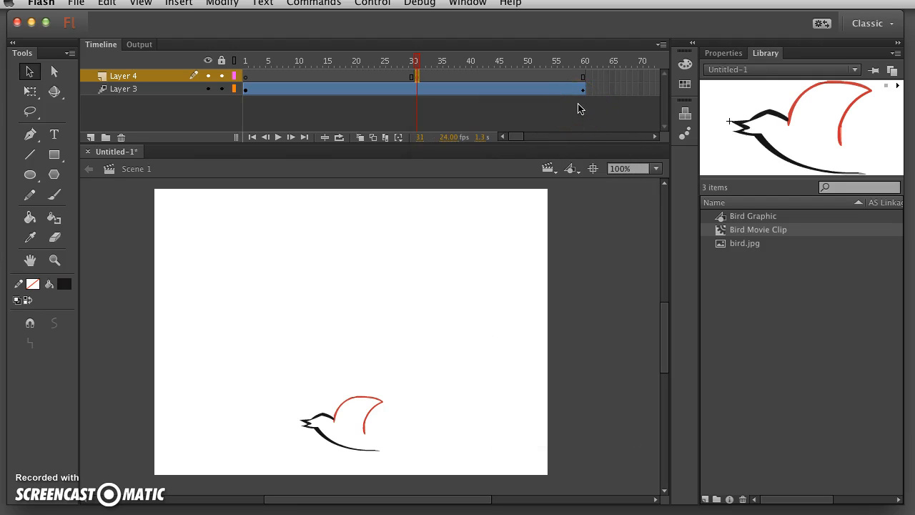
# Step: Extend Layer 4 to frame 90 by inserting a frame there
pyautogui.click(579, 108)
pyautogui.click(458, 211)
pyautogui.moveTo(289, 500)
pyautogui.mouseDown()
pyautogui.moveTo(313, 499)
pyautogui.moveTo(293, 499)
pyautogui.mouseUp()
pyautogui.moveTo(515, 136); pyautogui.dragTo(522, 137)
pyautogui.rightClick(635, 76)
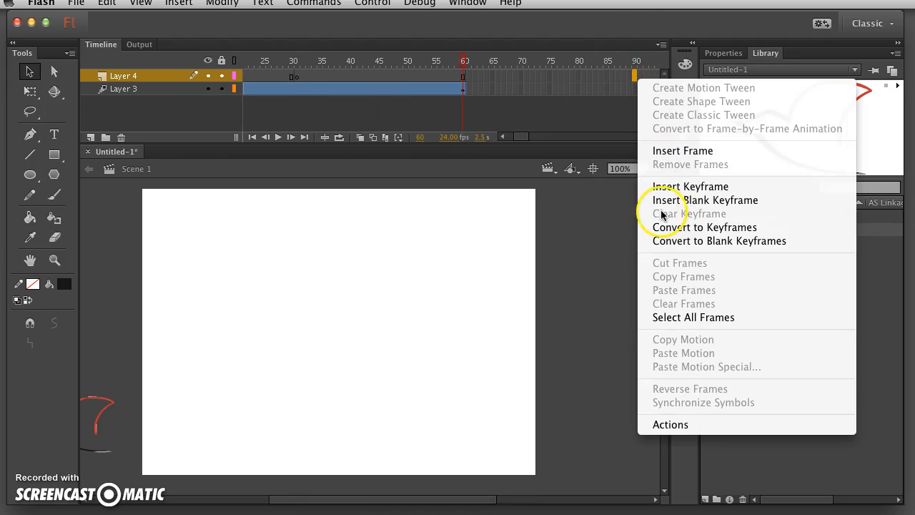
pyautogui.click(672, 153)
# Step: At frame 31 of Layer 4, place Bird Movie Clip off the stage's upper right edge and create a motion tween
pyautogui.rightClick(458, 80)
pyautogui.click(412, 67)
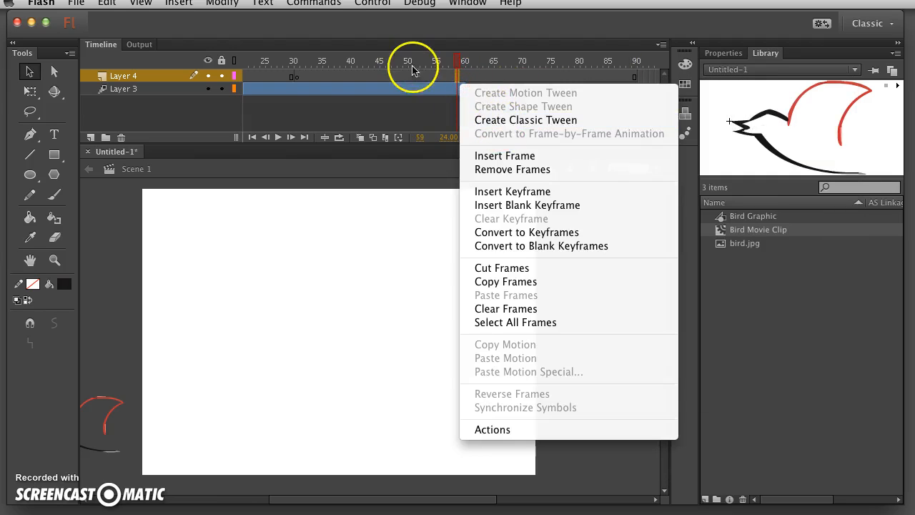
pyautogui.click(299, 80)
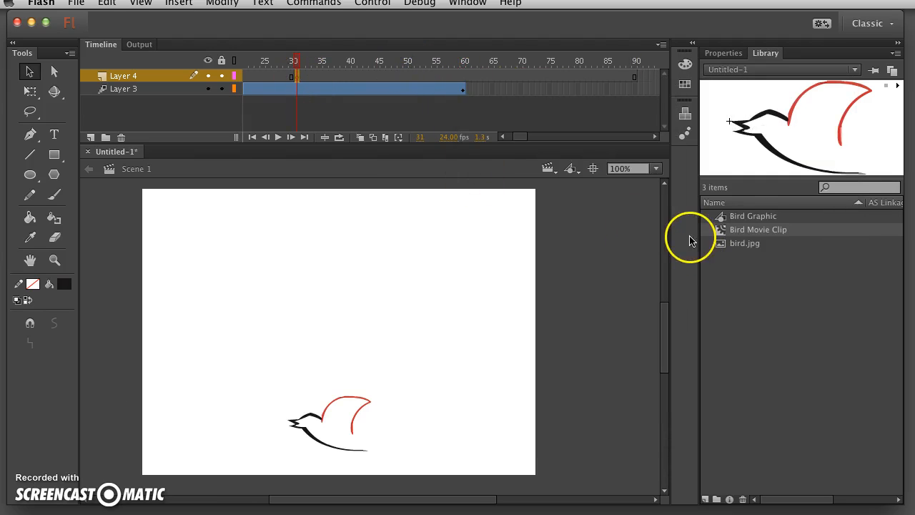
pyautogui.moveTo(724, 236); pyautogui.dragTo(598, 247)
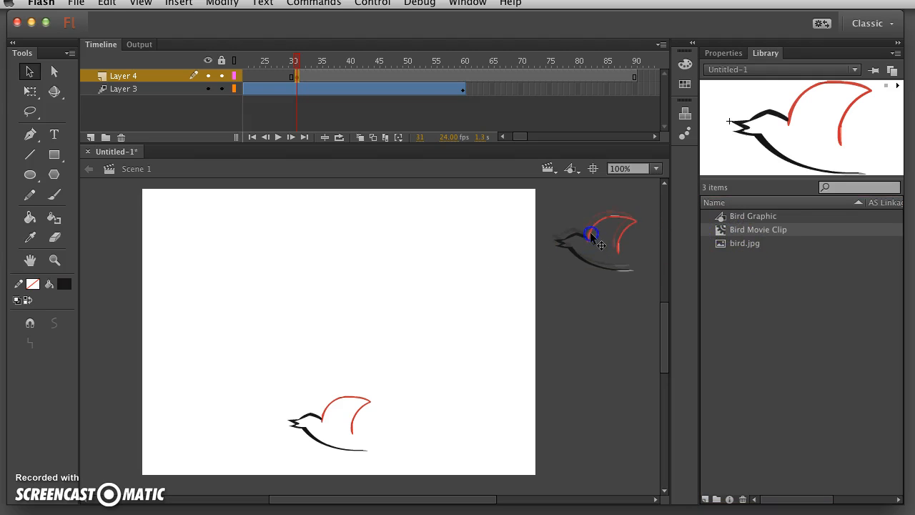
pyautogui.rightClick(486, 77)
pyautogui.click(504, 90)
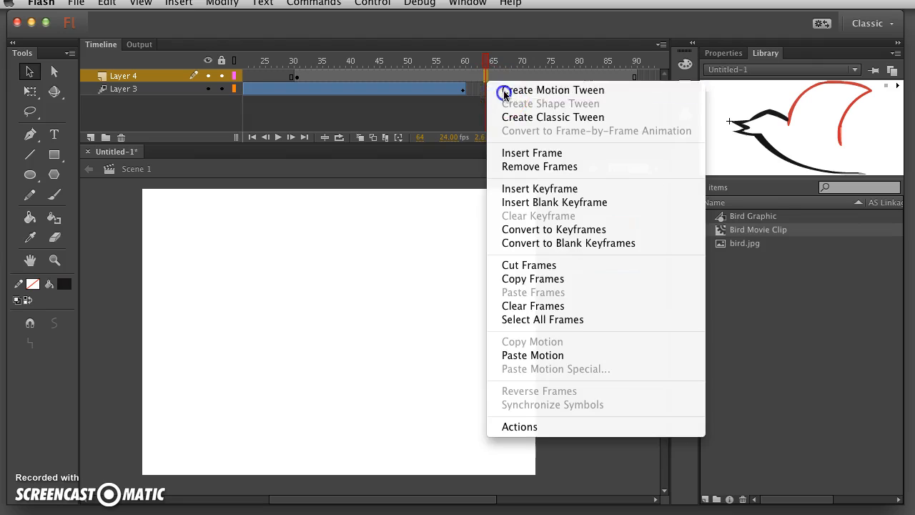
# Step: At frame 90, move the second bird horizontally beyond the stage's left edge, and scrub back to frame 1 to check both flights
pyautogui.click(633, 76)
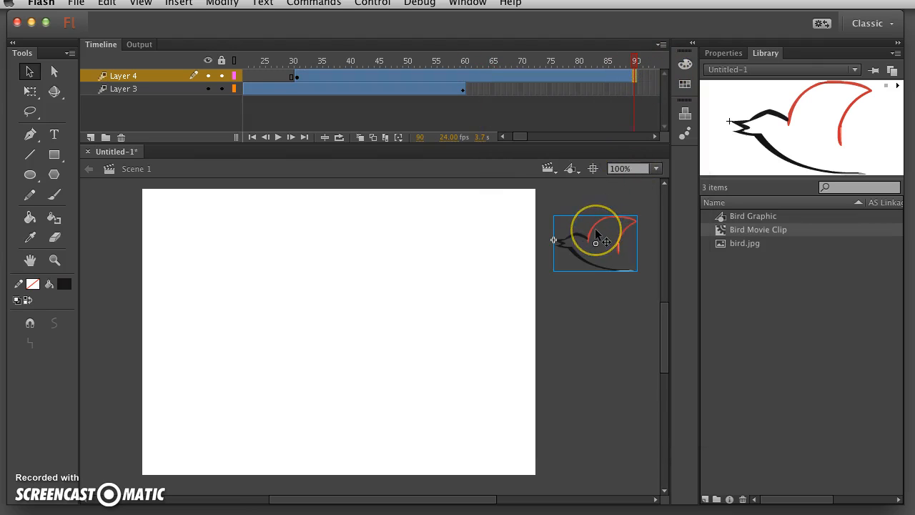
pyautogui.moveTo(593, 230); pyautogui.dragTo(63, 230)
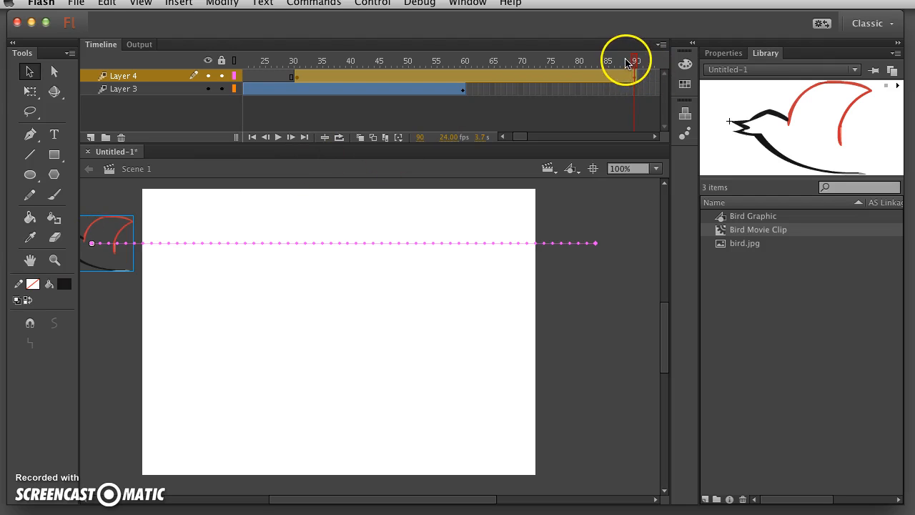
pyautogui.moveTo(631, 61); pyautogui.dragTo(459, 90)
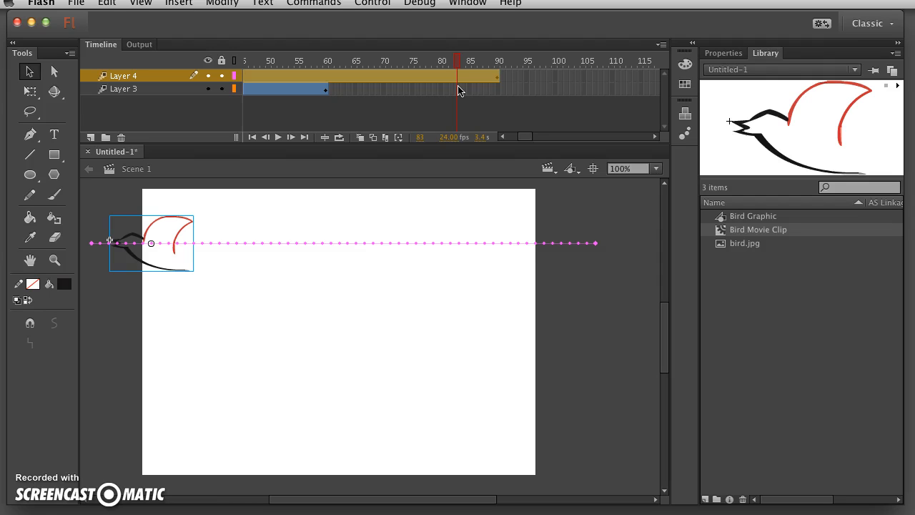
pyautogui.moveTo(447, 61); pyautogui.dragTo(188, 58)
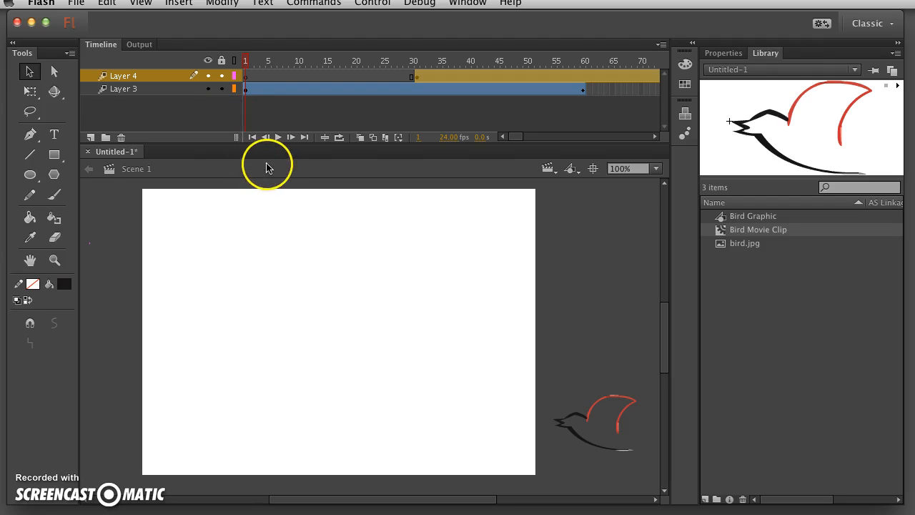
# Step: Add a new layer above Layer 4 and insert a keyframe at its frame 60
pyautogui.click(91, 137)
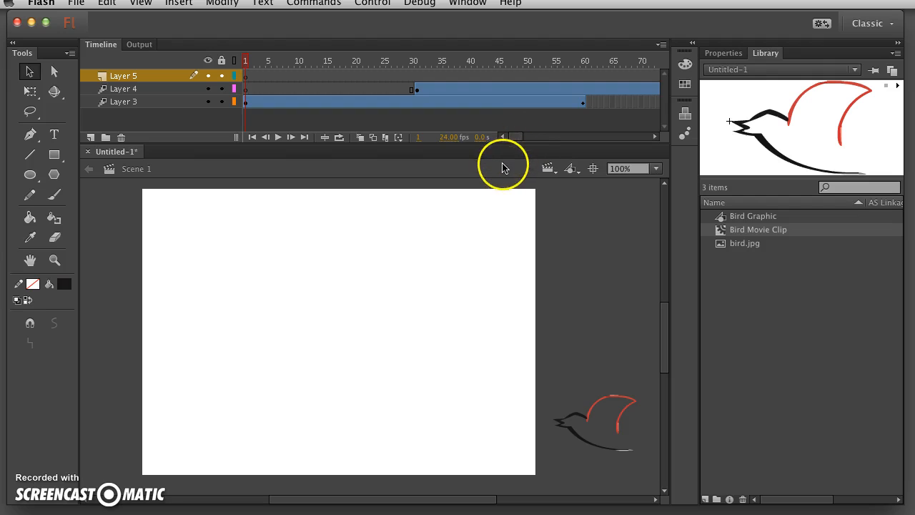
pyautogui.moveTo(510, 139); pyautogui.dragTo(517, 140)
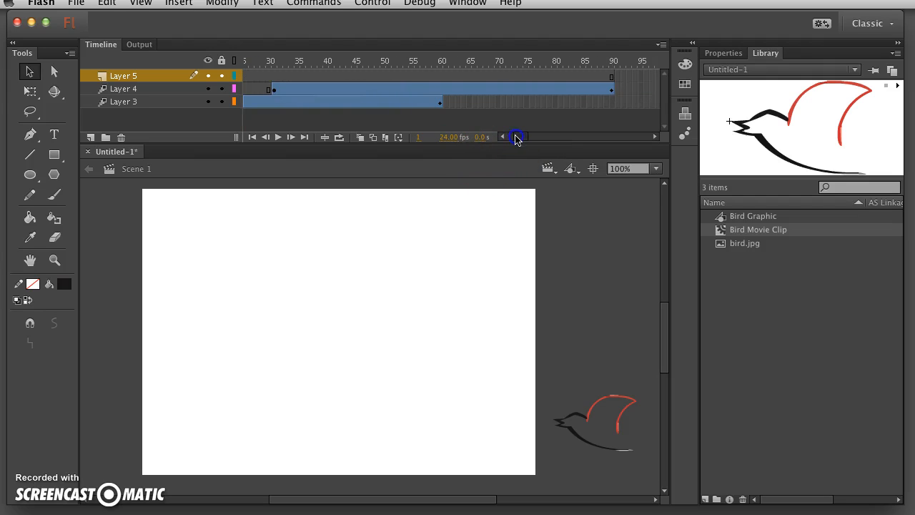
pyautogui.rightClick(445, 76)
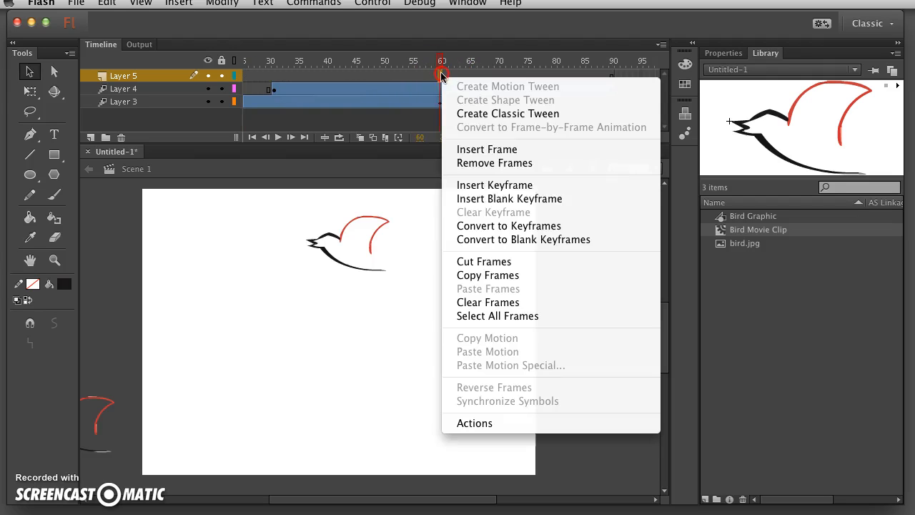
pyautogui.click(471, 186)
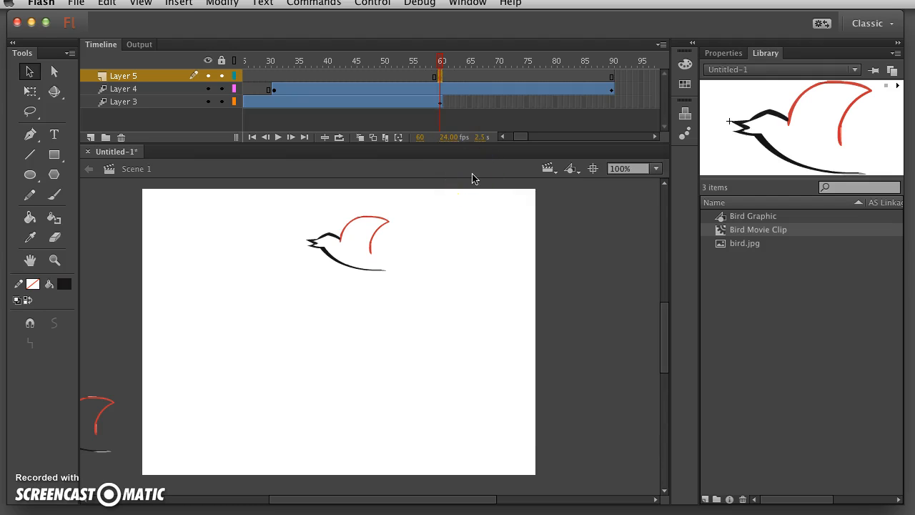
# Step: At frame 60 of Layer 5, place Bird Movie Clip off the stage's upper left edge
pyautogui.click(594, 509)
pyautogui.moveTo(411, 502); pyautogui.dragTo(356, 500)
pyautogui.moveTo(720, 234); pyautogui.dragTo(241, 242)
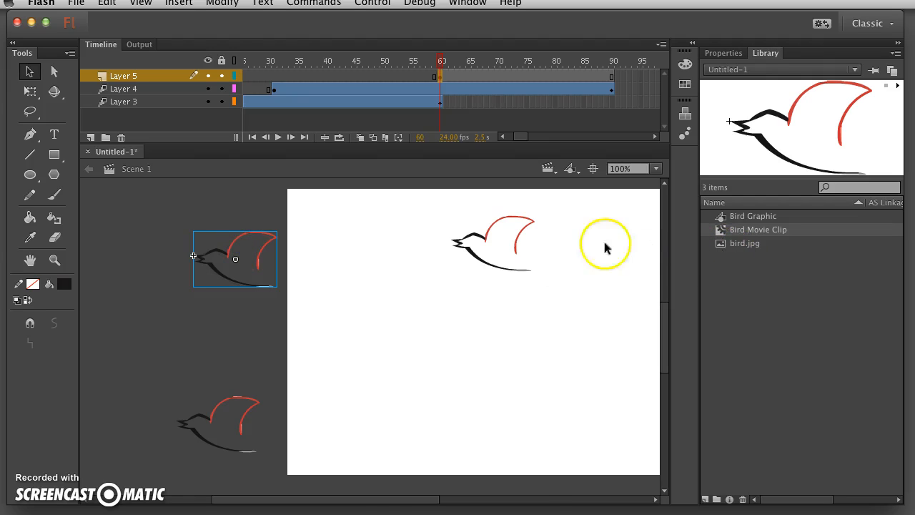
pyautogui.moveTo(380, 501); pyautogui.dragTo(406, 501)
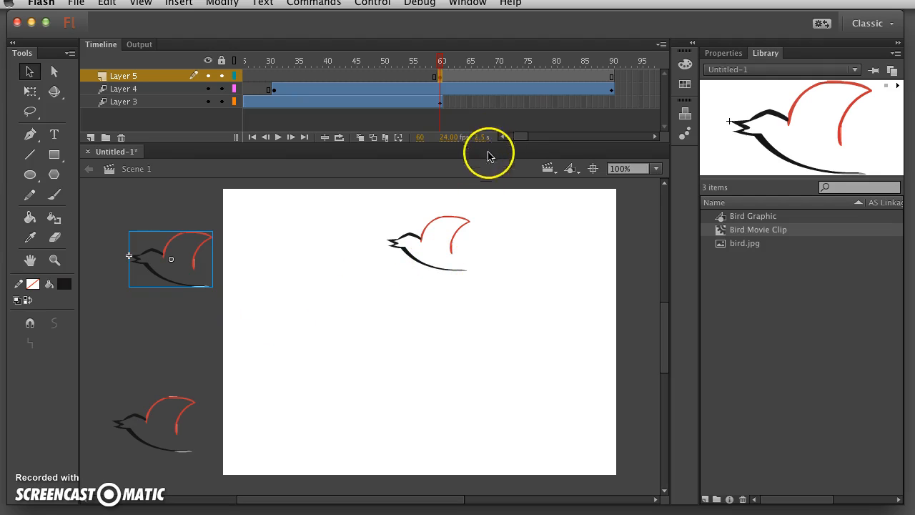
# Step: Flip the newly placed bird on Layer 5 horizontally so it faces the stage
pyautogui.moveTo(522, 138); pyautogui.dragTo(529, 141)
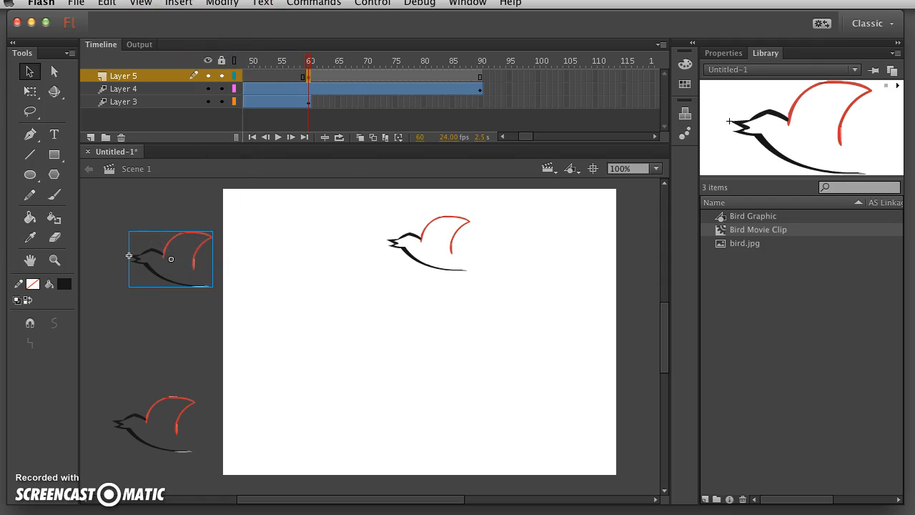
pyautogui.click(223, 3)
pyautogui.click(266, 175)
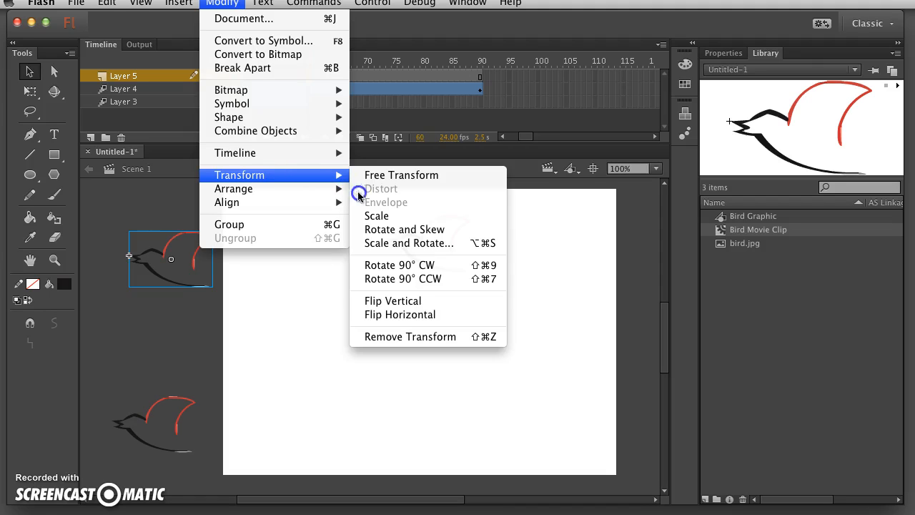
pyautogui.click(390, 315)
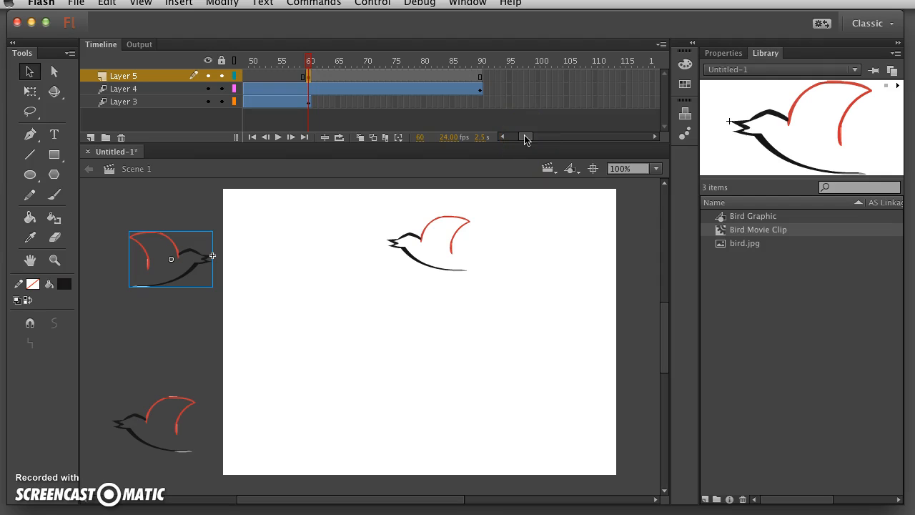
# Step: Insert a keyframe at frame 120 of Layer 5
pyautogui.moveTo(525, 139); pyautogui.dragTo(528, 139)
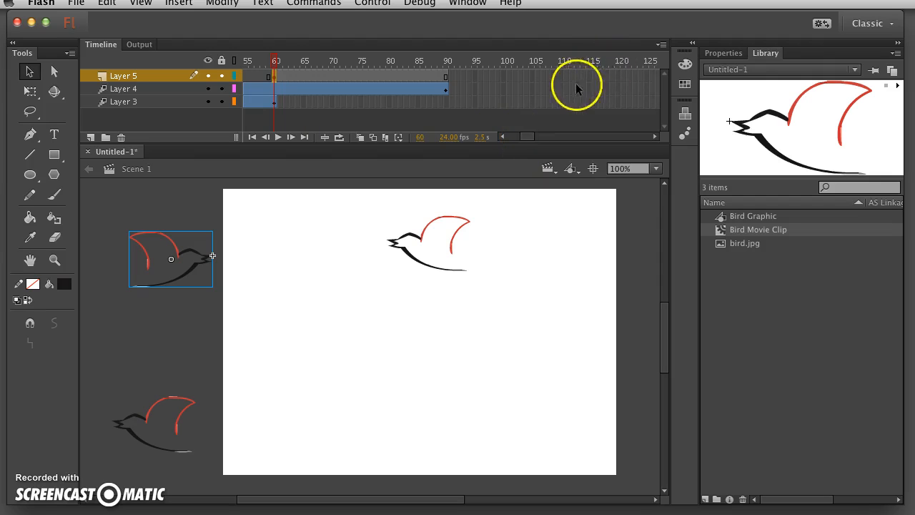
pyautogui.click(618, 77)
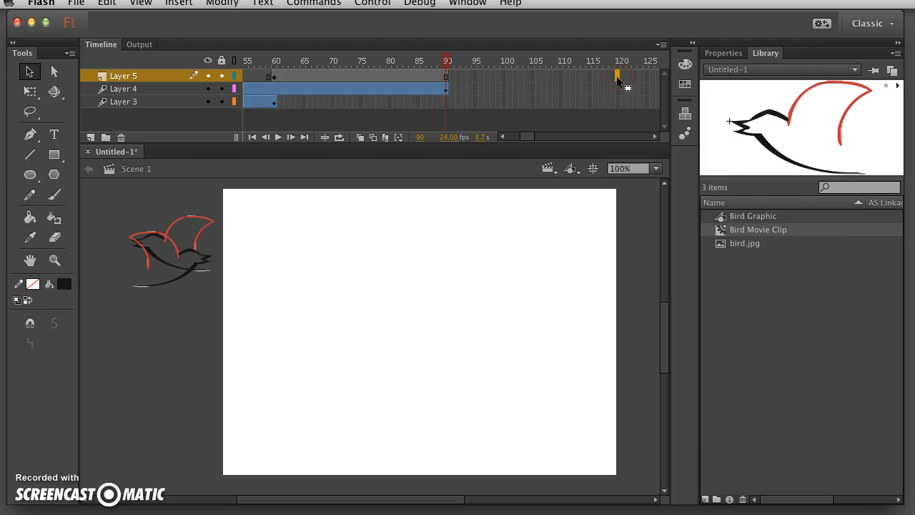
pyautogui.rightClick(616, 77)
pyautogui.click(642, 190)
# Step: Create a motion tween on the Layer 5 span between frames 60 and 120
pyautogui.click(424, 72)
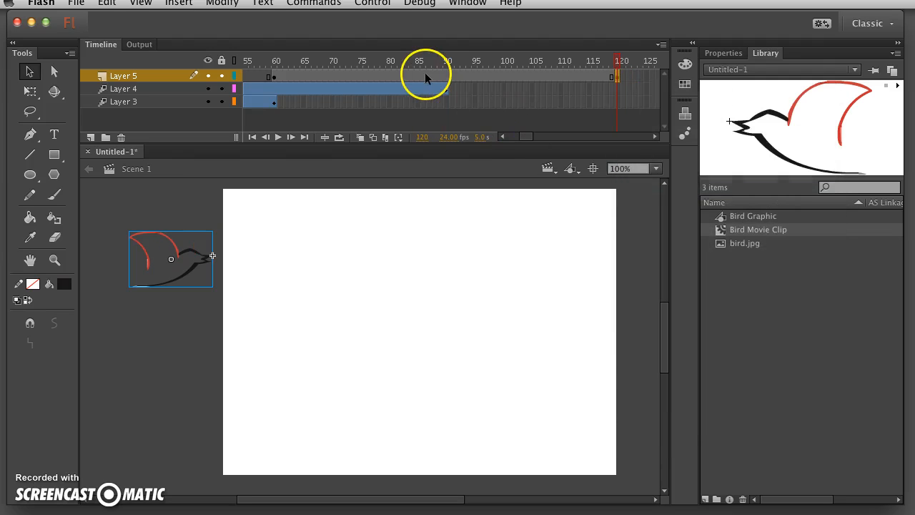
pyautogui.rightClick(425, 75)
pyautogui.click(465, 90)
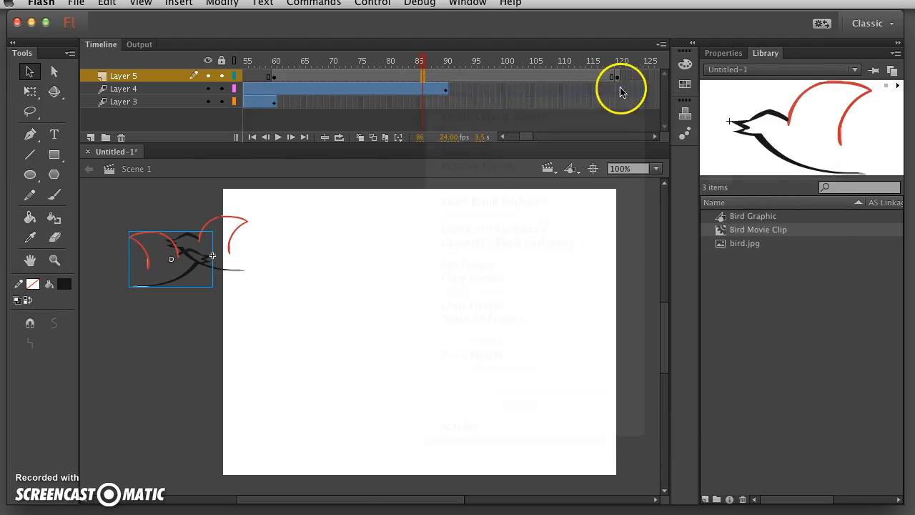
# Step: At frame 119 of Layer 5, move the flipped bird horizontally beyond the stage's right edge
pyautogui.click(611, 79)
pyautogui.click(158, 276)
pyautogui.moveTo(169, 244); pyautogui.dragTo(657, 243)
pyautogui.moveTo(614, 67); pyautogui.dragTo(730, 126)
pyautogui.click(515, 118)
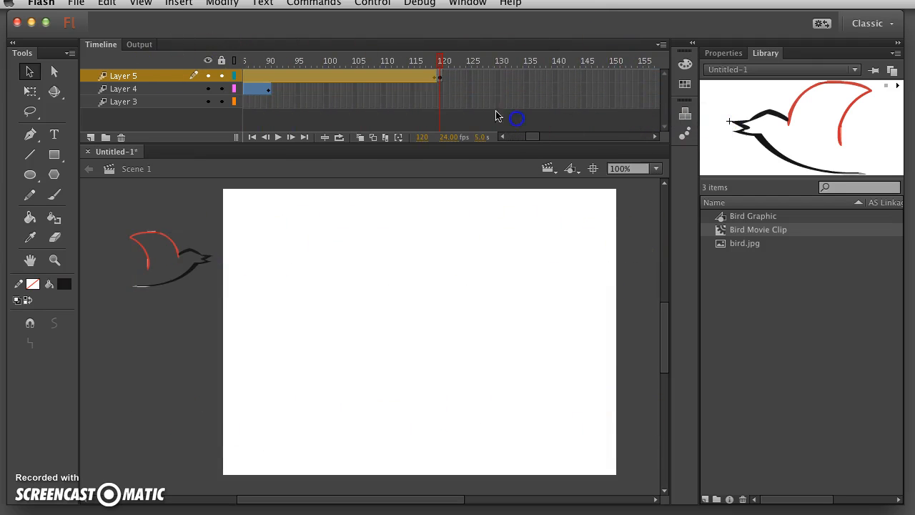
# Step: Clear the extra keyframe at frame 120 of Layer 5 and scrub the timeline to check the flipped bird's flight
pyautogui.rightClick(440, 78)
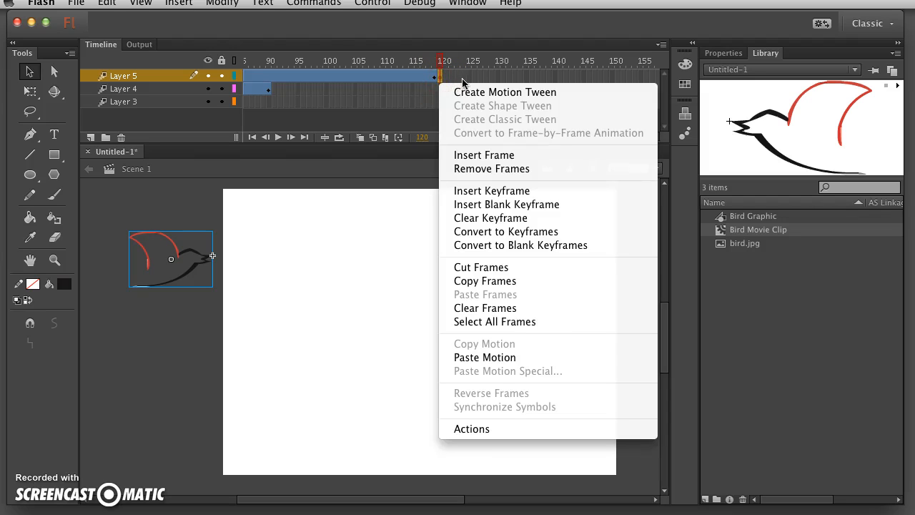
pyautogui.click(518, 215)
pyautogui.moveTo(439, 61); pyautogui.dragTo(360, 100)
pyautogui.moveTo(244, 61); pyautogui.dragTo(321, 77)
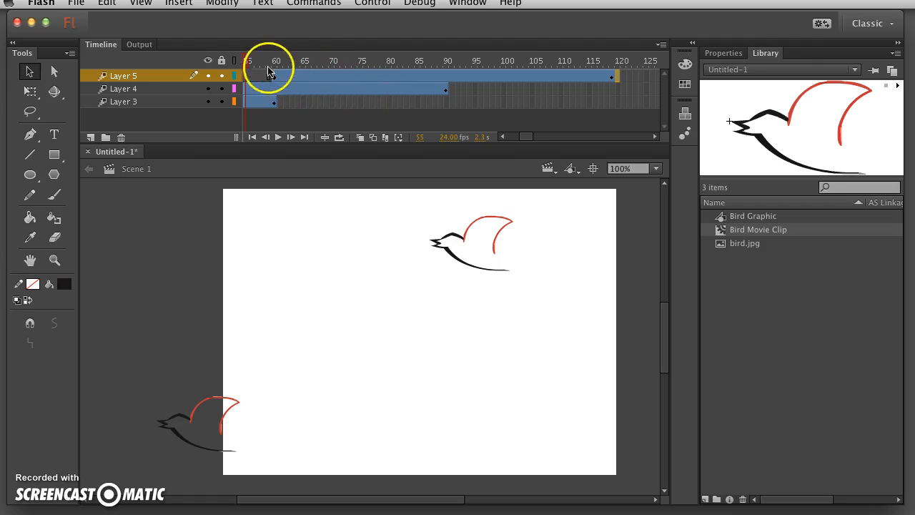
pyautogui.moveTo(245, 57); pyautogui.dragTo(386, 67)
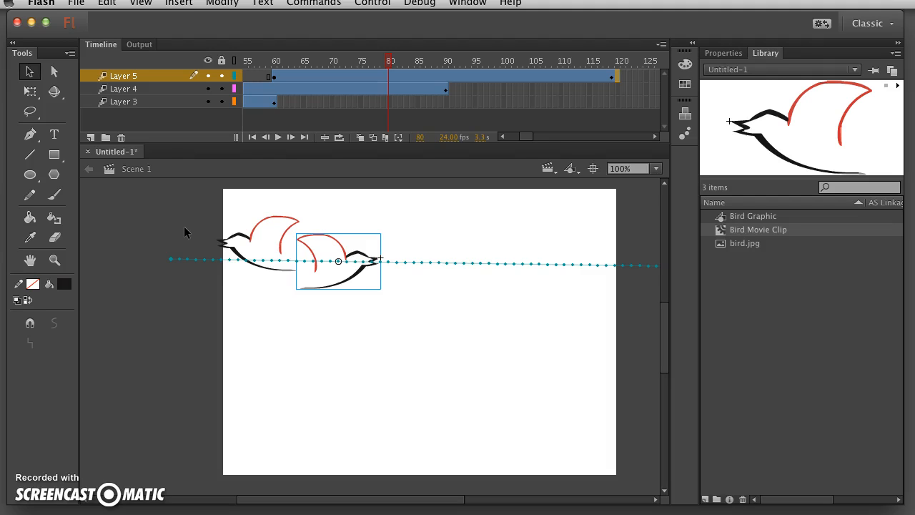
pyautogui.click(333, 30)
# Step: Add a new layer above Layer 5 and insert a keyframe at its frame 90
pyautogui.click(93, 137)
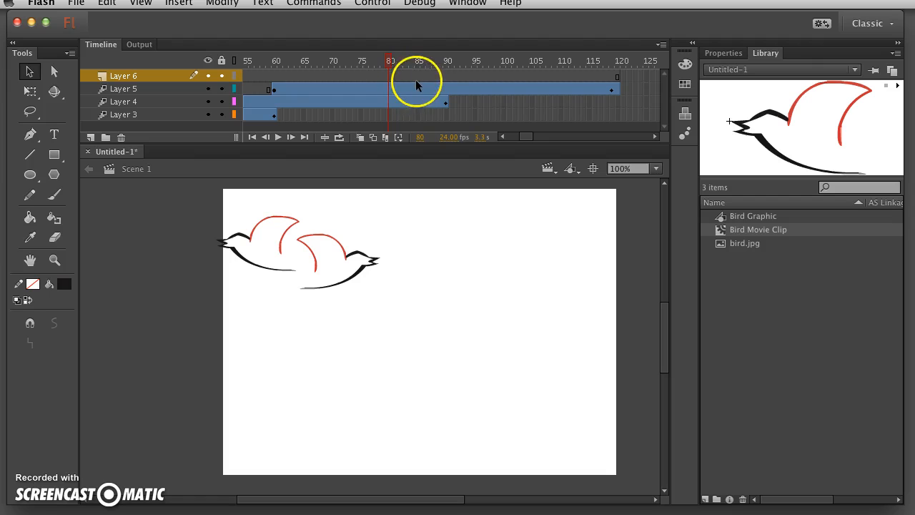
pyautogui.click(445, 75)
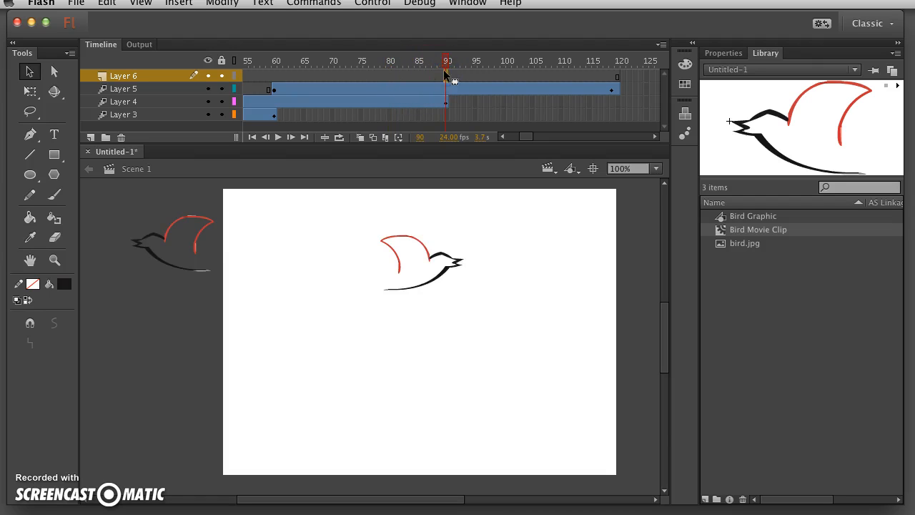
pyautogui.rightClick(444, 74)
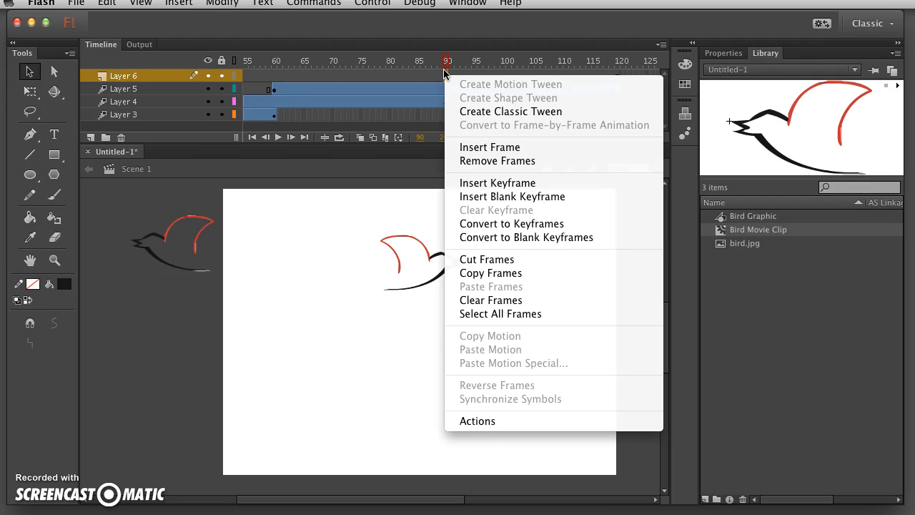
pyautogui.click(491, 183)
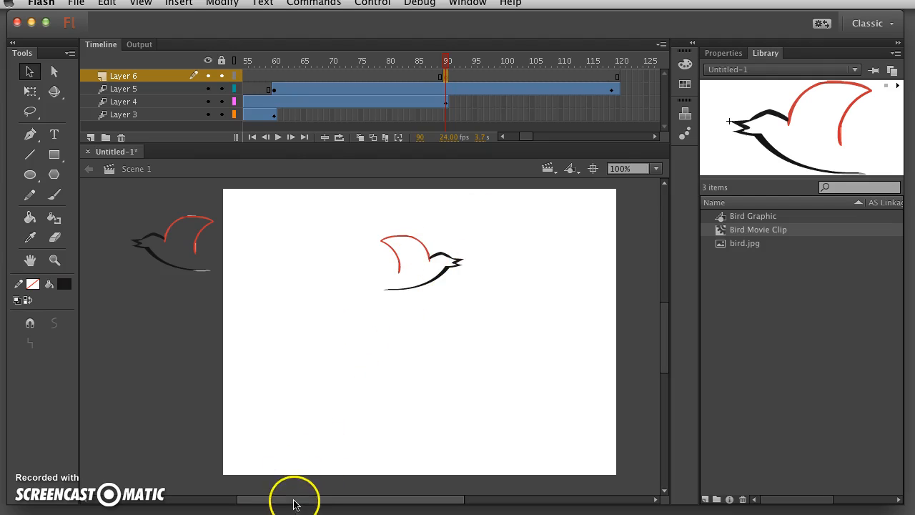
# Step: Extend Layer 6 to frame 150 by inserting a frame there
pyautogui.moveTo(526, 141); pyautogui.dragTo(534, 137)
pyautogui.rightClick(595, 76)
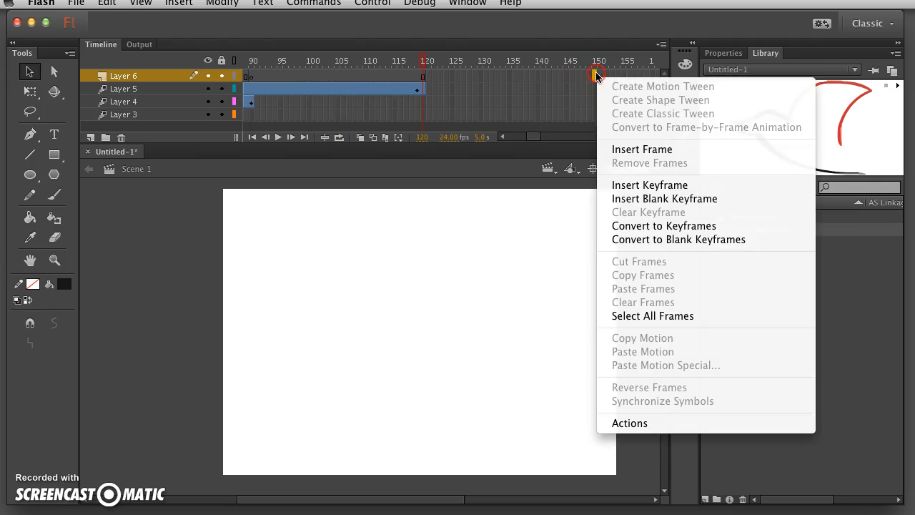
pyautogui.click(636, 150)
pyautogui.click(520, 74)
pyautogui.rightClick(520, 74)
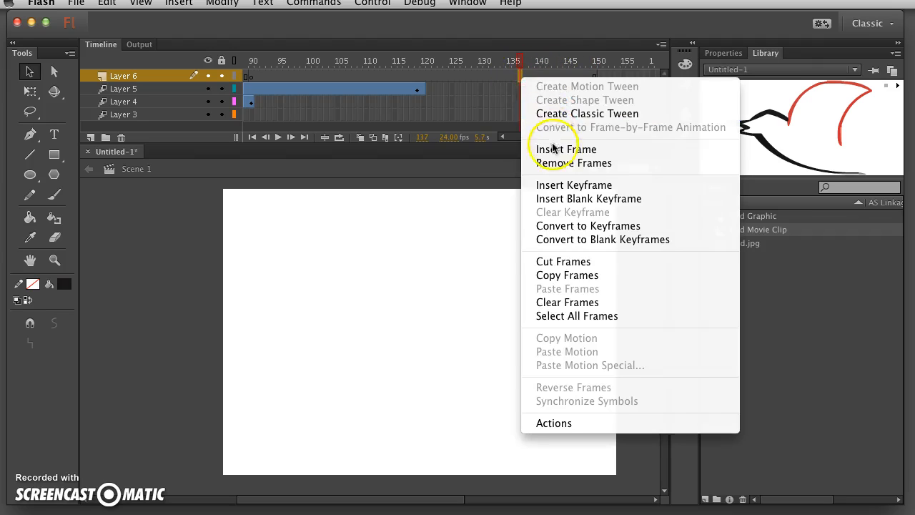
pyautogui.click(488, 90)
pyautogui.rightClick(595, 76)
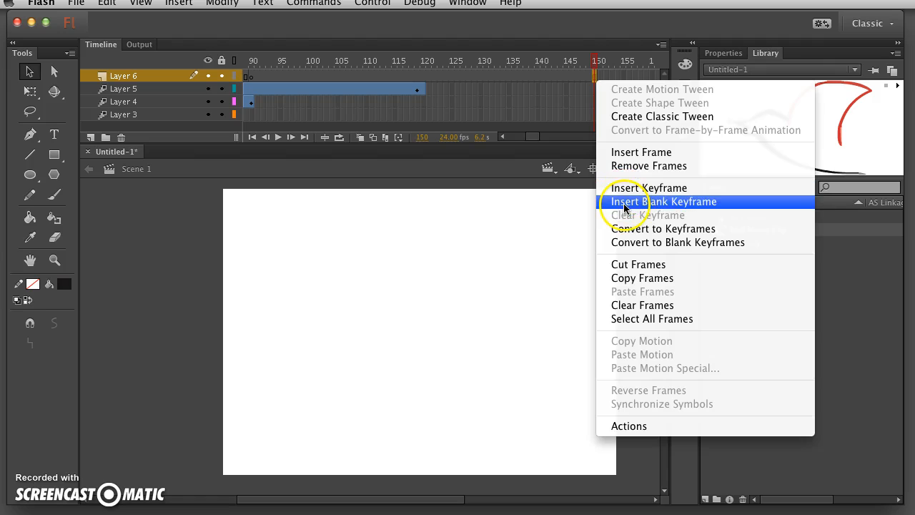
# Step: At frame 90 of Layer 6, place Bird Movie Clip off the stage's lower right corner and create a motion tween
pyautogui.click(252, 76)
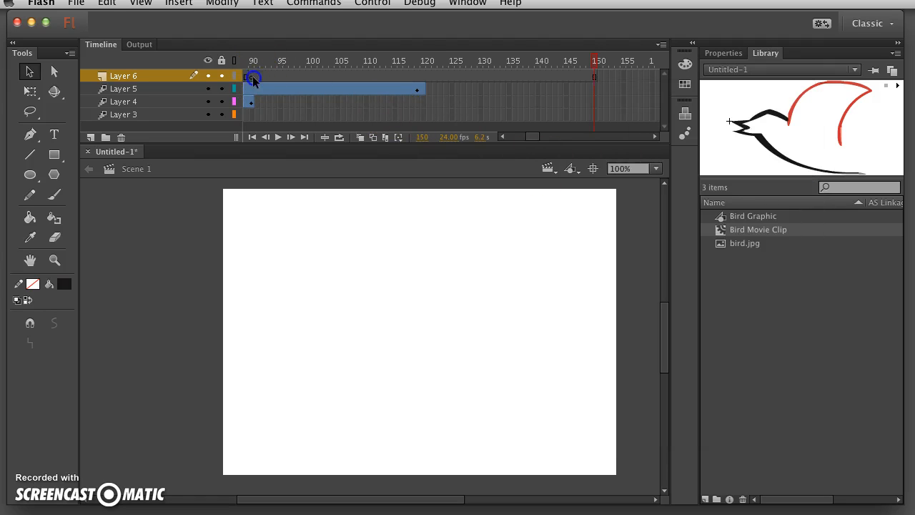
pyautogui.moveTo(720, 230); pyautogui.dragTo(648, 436)
pyautogui.rightClick(528, 75)
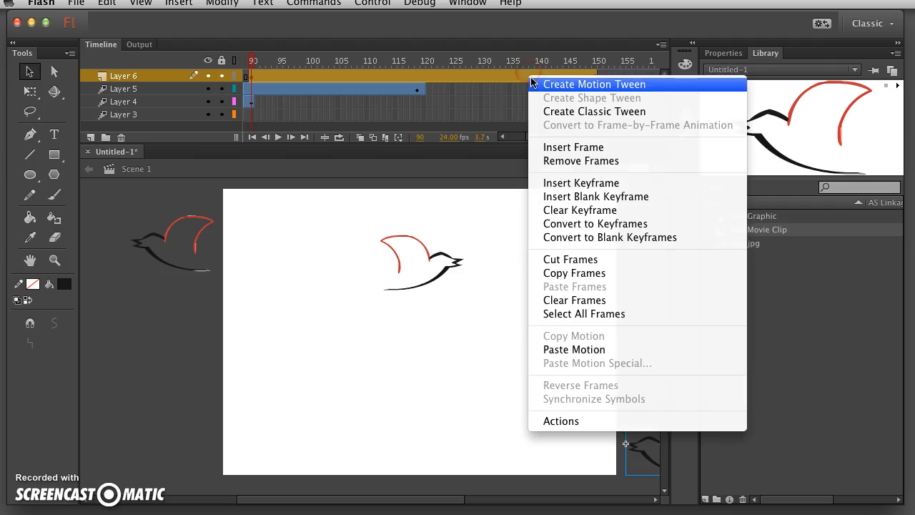
pyautogui.click(536, 83)
# Step: At frame 150, move the Layer 6 bird diagonally beyond the stage's upper left corner, and scrub the timeline to check its flight
pyautogui.click(593, 76)
pyautogui.click(633, 313)
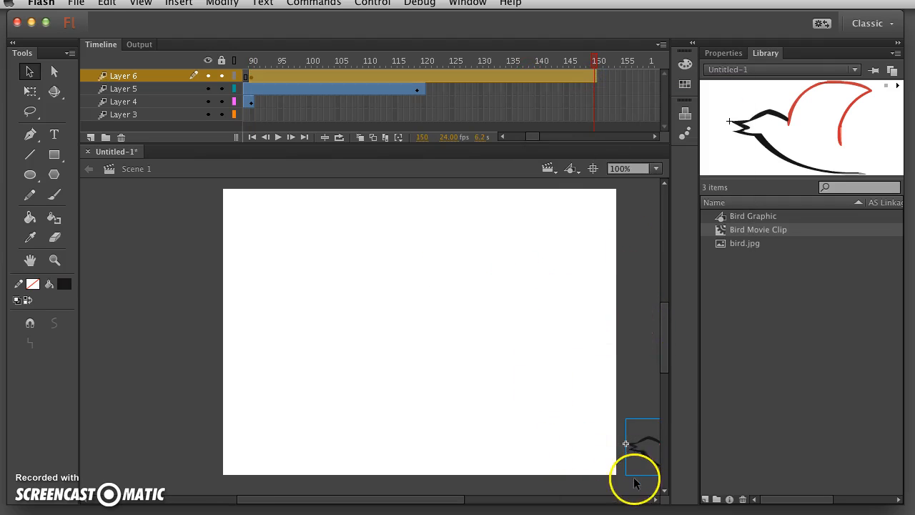
pyautogui.click(594, 101)
pyautogui.click(594, 77)
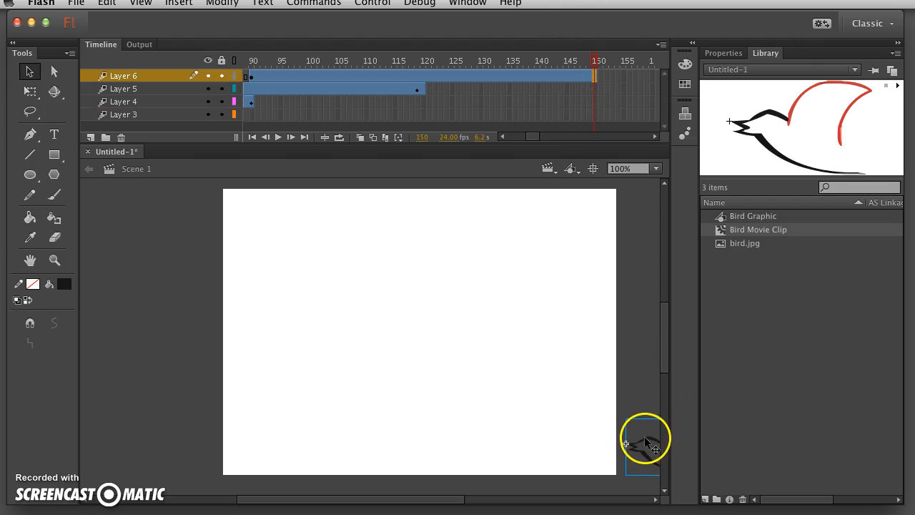
pyautogui.moveTo(620, 421); pyautogui.dragTo(112, 189)
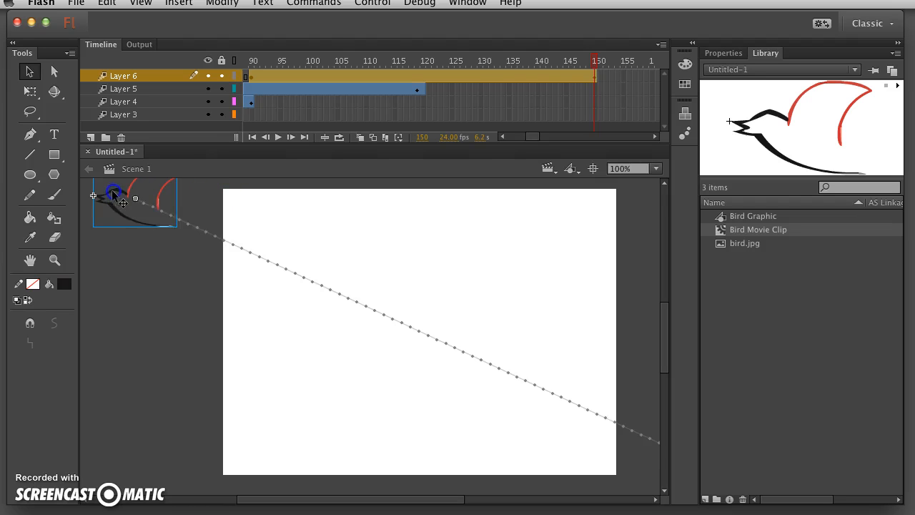
pyautogui.click(590, 59)
pyautogui.moveTo(590, 59); pyautogui.dragTo(621, 106)
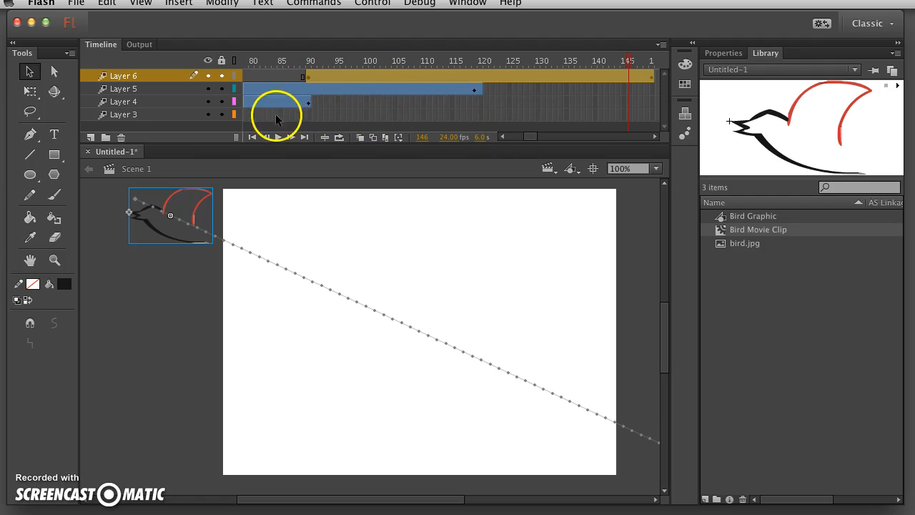
# Step: At frame 150 of Layer 6, select the bird with Free Transform, try resizing it freely, and undo the distortion
pyautogui.click(651, 101)
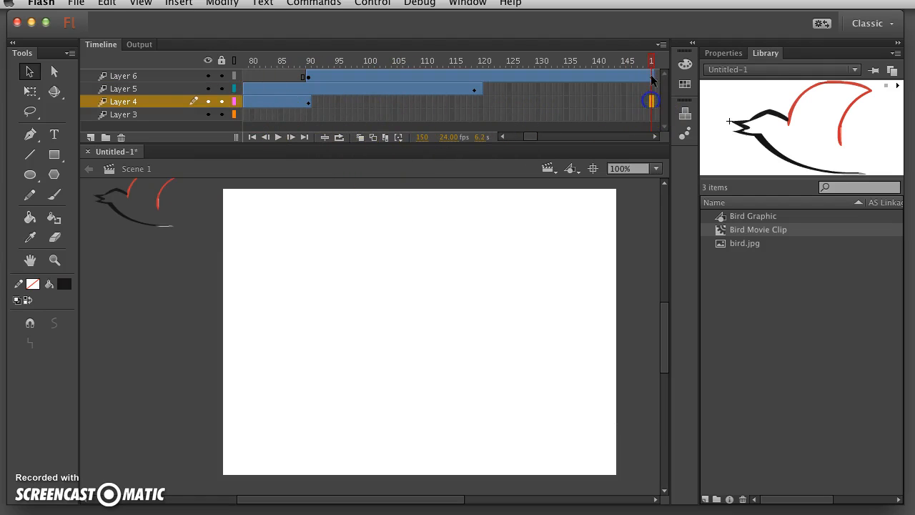
pyautogui.click(651, 75)
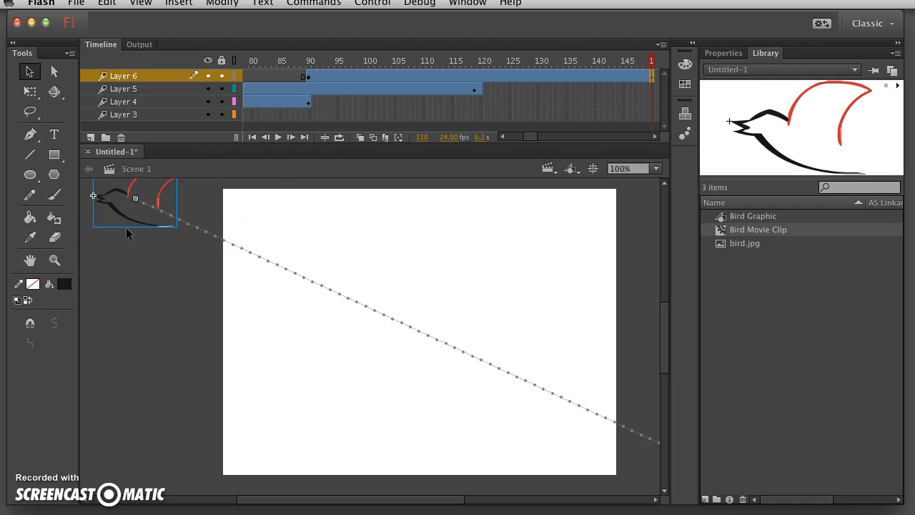
pyautogui.click(30, 97)
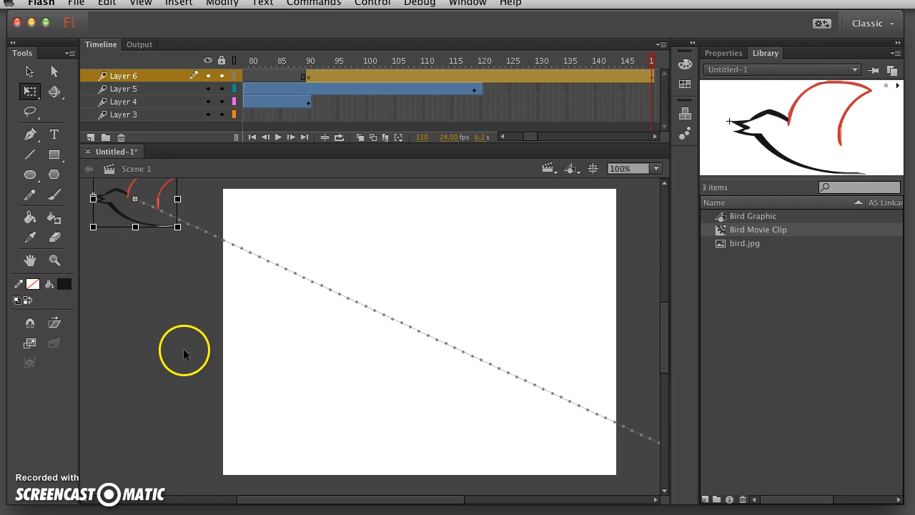
pyautogui.scroll(2, 183, 348)
pyautogui.moveTo(203, 368); pyautogui.dragTo(319, 370)
pyautogui.click(321, 233)
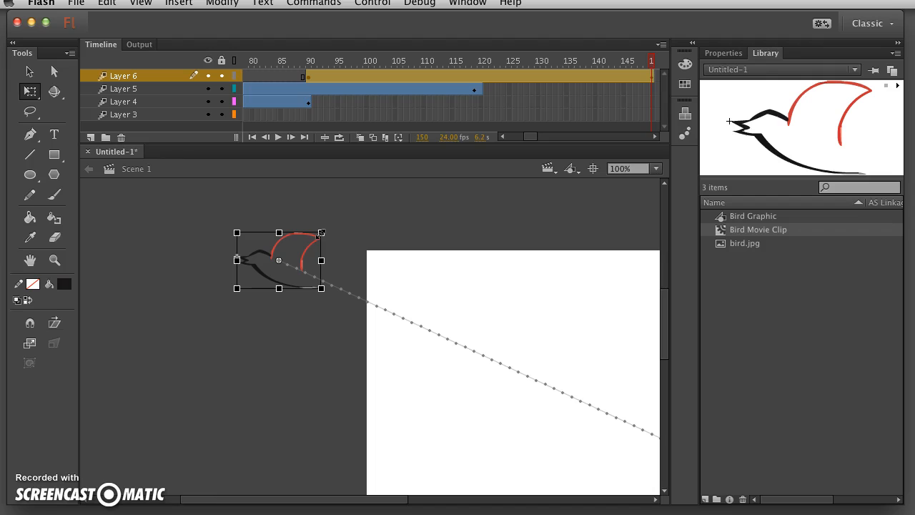
pyautogui.moveTo(321, 233); pyautogui.dragTo(414, 252)
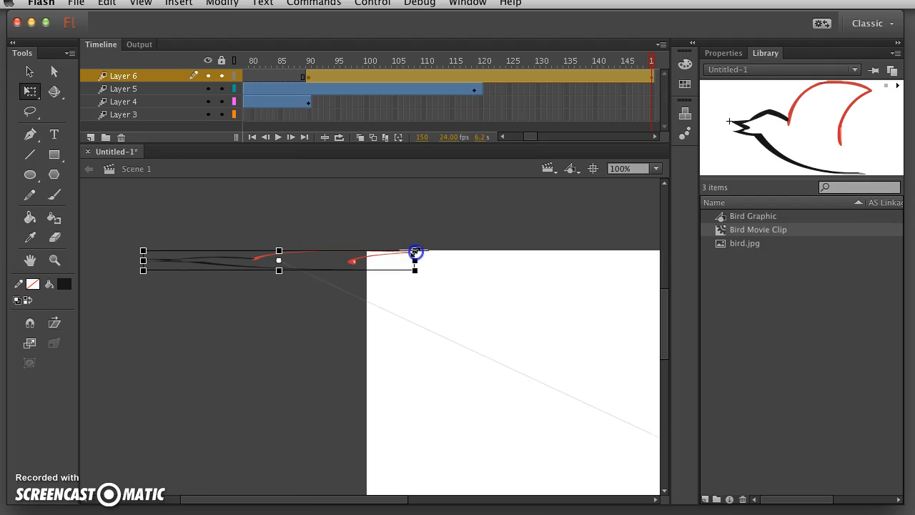
pyautogui.hotkey('ctrl', 'z')
# Step: Enlarge the Layer 6 bird proportionally to about 3.5 times its size, reposition it just outside the stage's upper left corner, and deselect it
pyautogui.moveTo(321, 231); pyautogui.dragTo(528, 160)
pyautogui.moveTo(255, 241); pyautogui.dragTo(211, 227)
pyautogui.moveTo(201, 220); pyautogui.dragTo(190, 218)
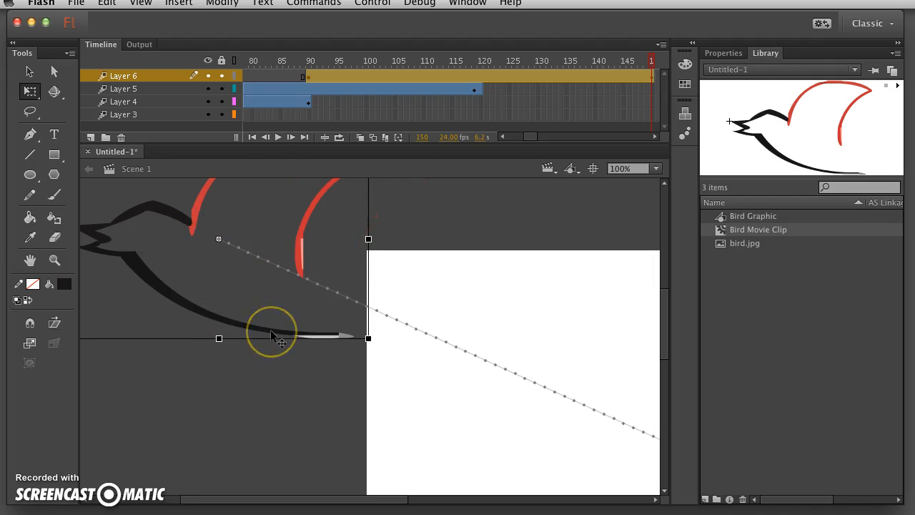
pyautogui.click(272, 262)
pyautogui.click(280, 358)
pyautogui.click(292, 387)
pyautogui.click(30, 72)
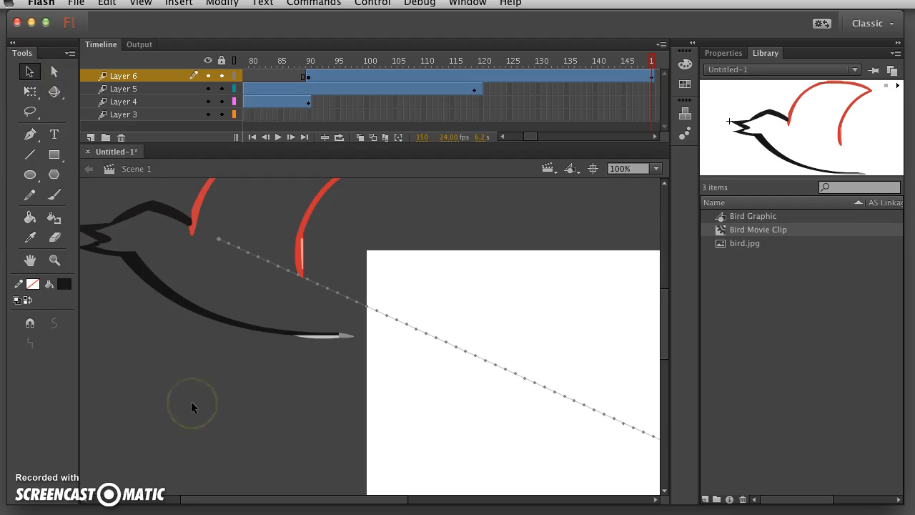
# Step: Test the movie in Flash Professional to watch the Layer 6 bird grow as it flies, and close the preview
pyautogui.click(372, 3)
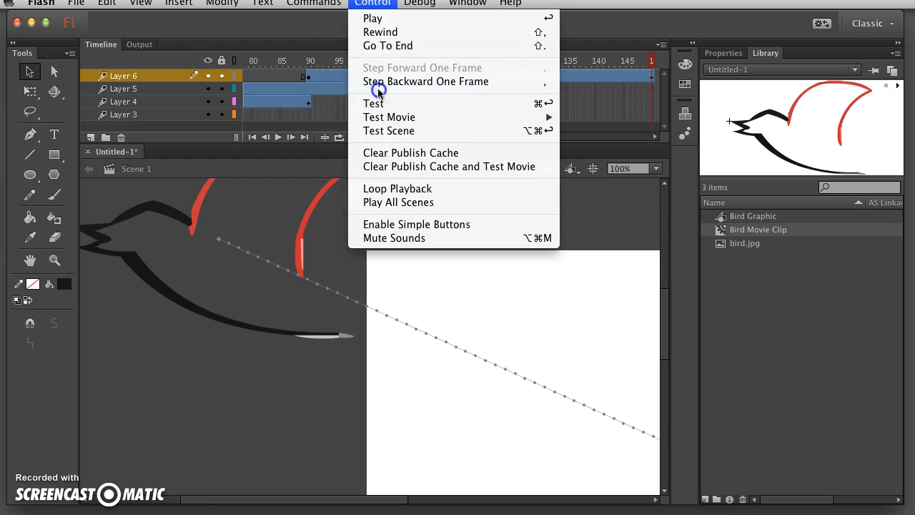
pyautogui.moveTo(414, 117)
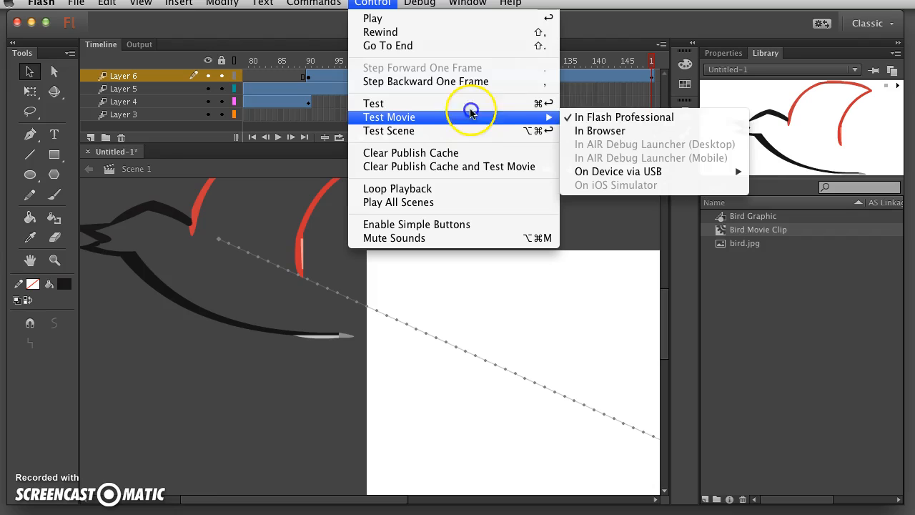
pyautogui.click(612, 118)
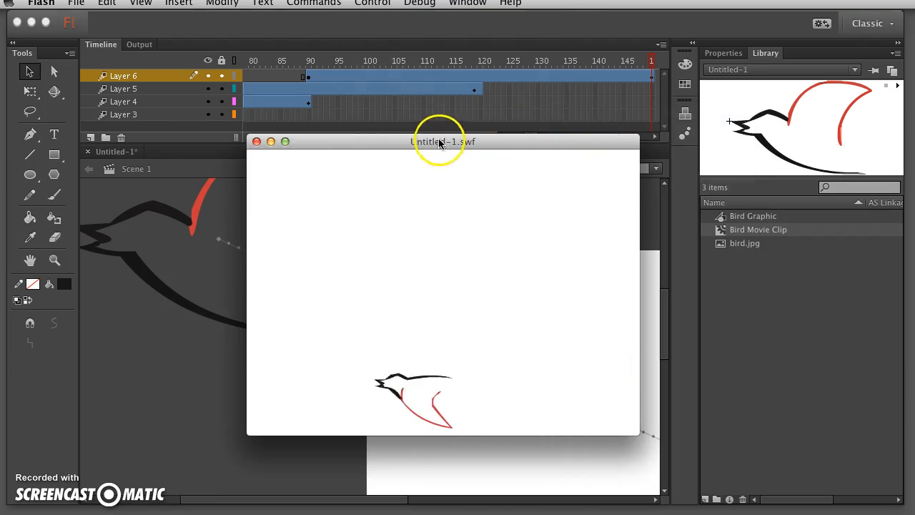
pyautogui.moveTo(439, 143); pyautogui.dragTo(427, 120)
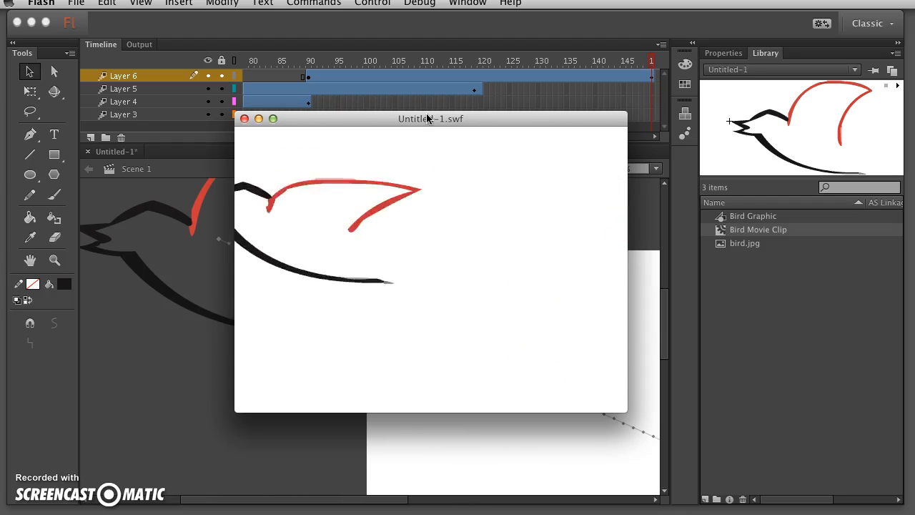
pyautogui.click(244, 119)
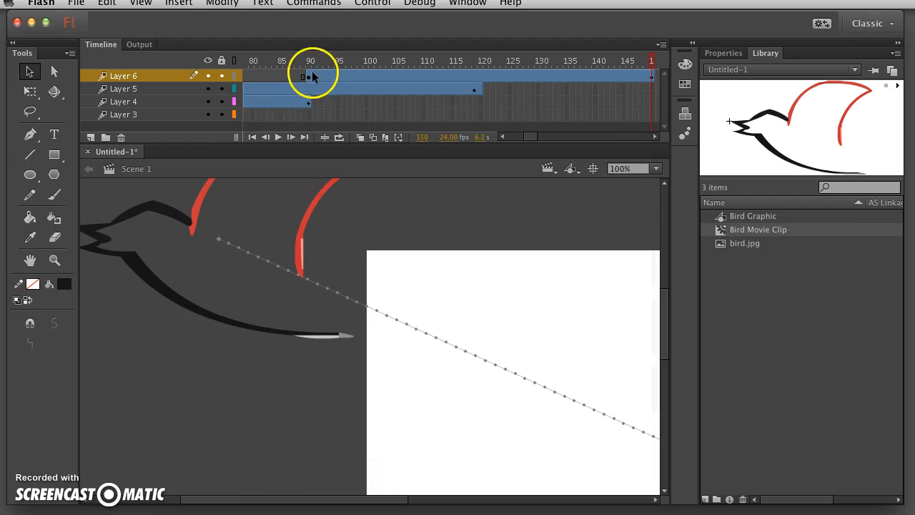
# Step: Compare the Layer 6 bird at its tween's start frame 90 and end frame 150 in Scene 1
pyautogui.click(307, 76)
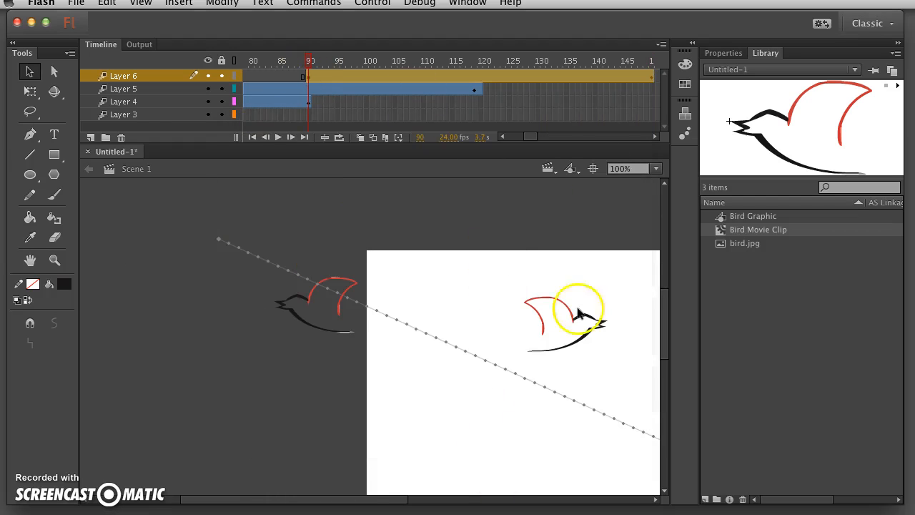
pyautogui.click(649, 76)
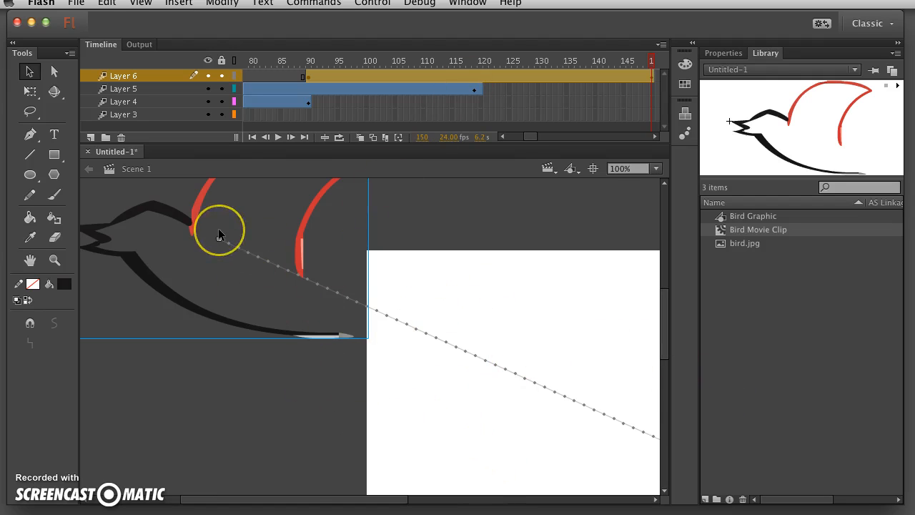
pyautogui.click(548, 169)
pyautogui.click(566, 185)
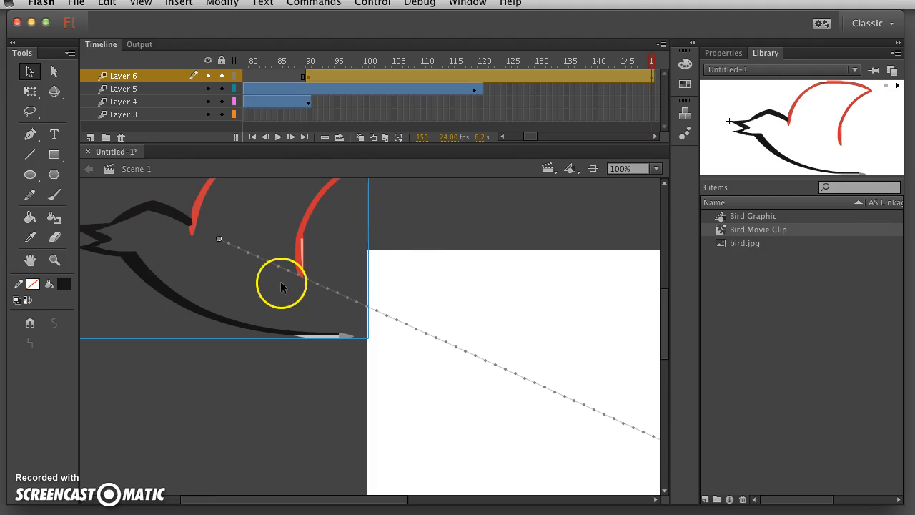
# Step: Save the document in Flash Document format to the NCC 2D Animation folder, naming it with the author's name followed by "_movieclip"
pyautogui.click(75, 2)
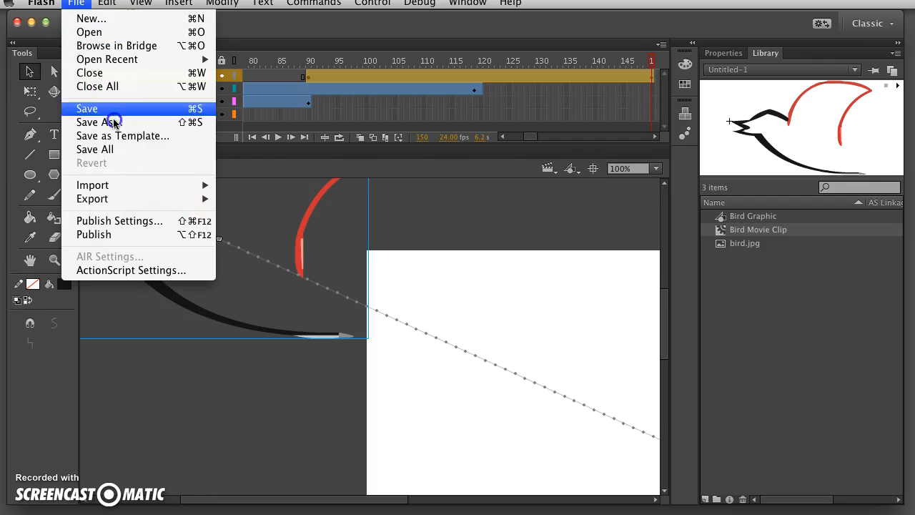
pyautogui.click(126, 121)
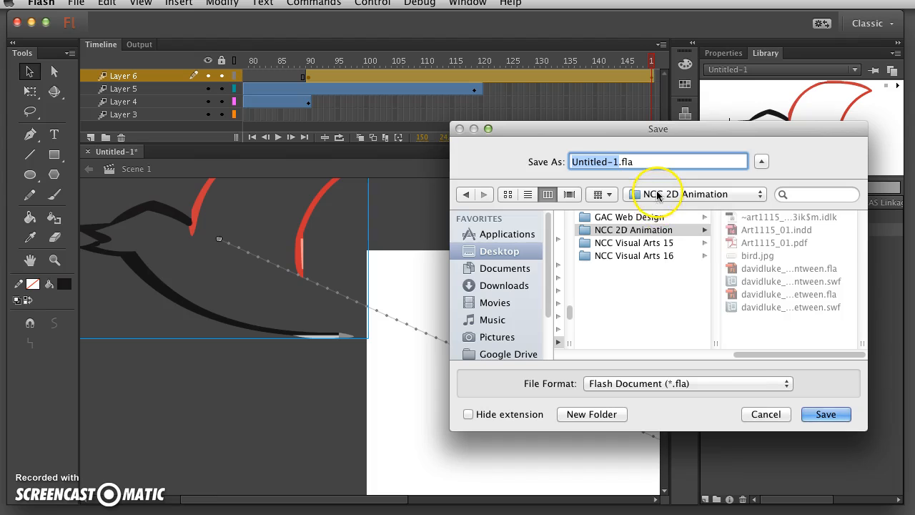
pyautogui.click(657, 195)
pyautogui.click(603, 182)
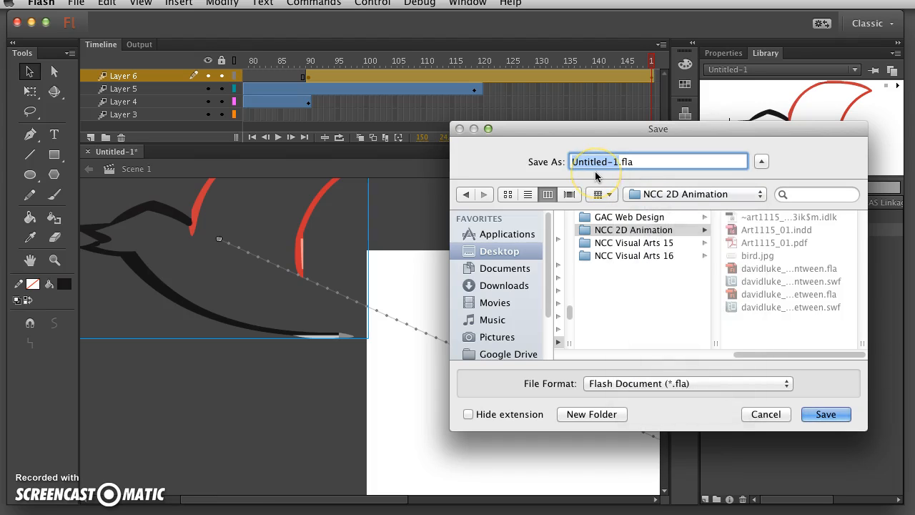
pyautogui.write('davidluke_movieclip')
pyautogui.click(822, 414)
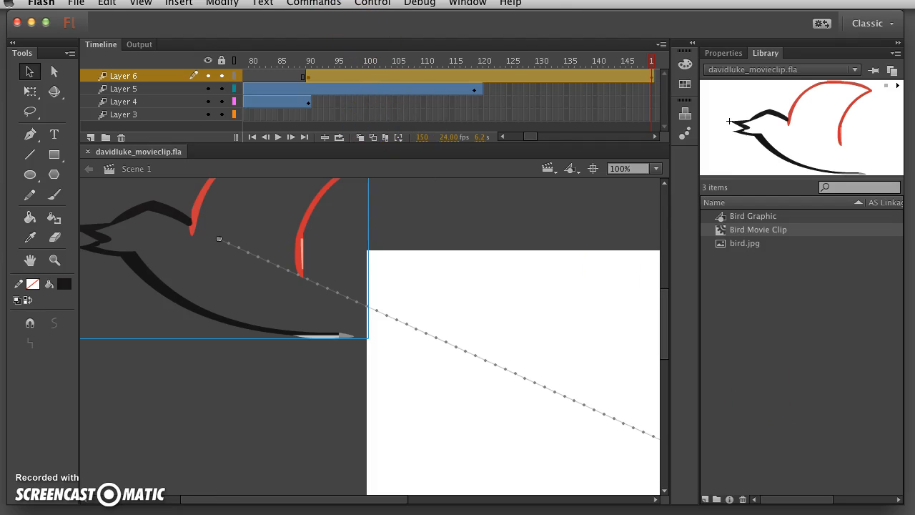
# Step: Test the saved movie in Flash Professional, watch all the birds cross the stage, and close the preview
pyautogui.click(372, 3)
pyautogui.click(398, 109)
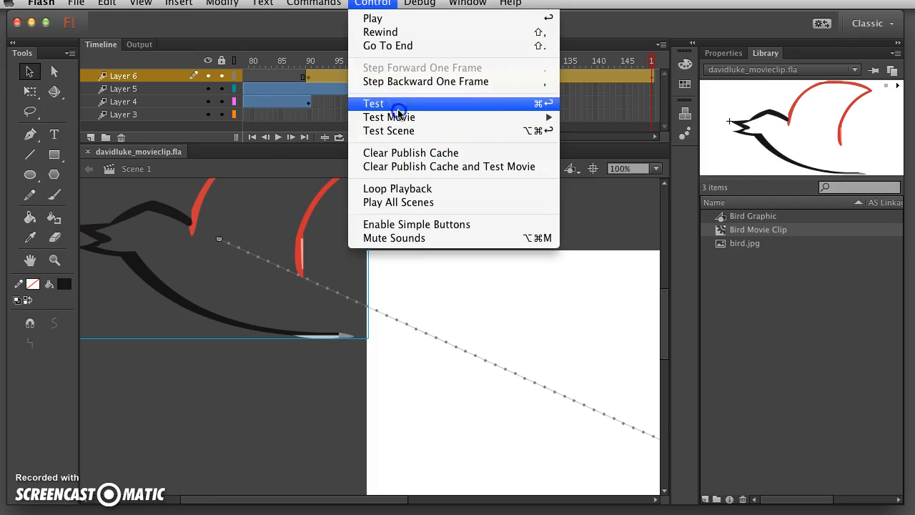
pyautogui.click(639, 117)
pyautogui.moveTo(469, 352); pyautogui.dragTo(503, 169)
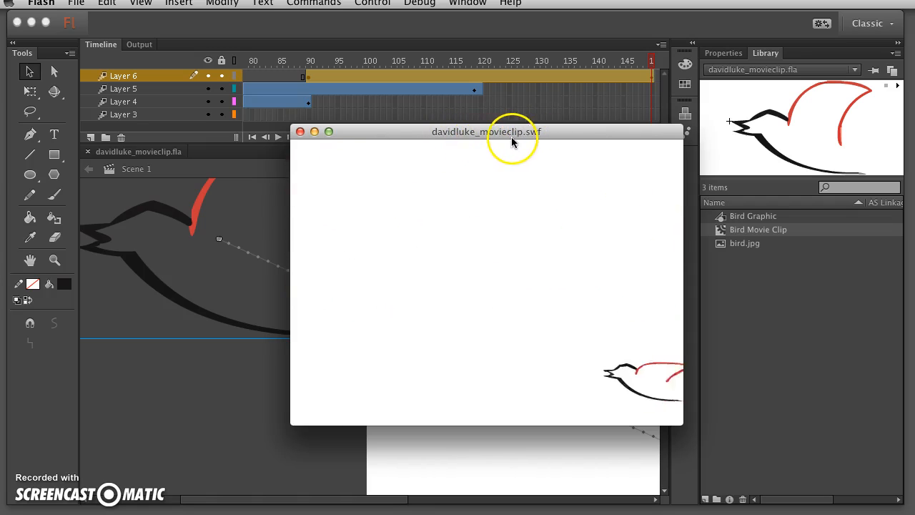
pyautogui.click(300, 133)
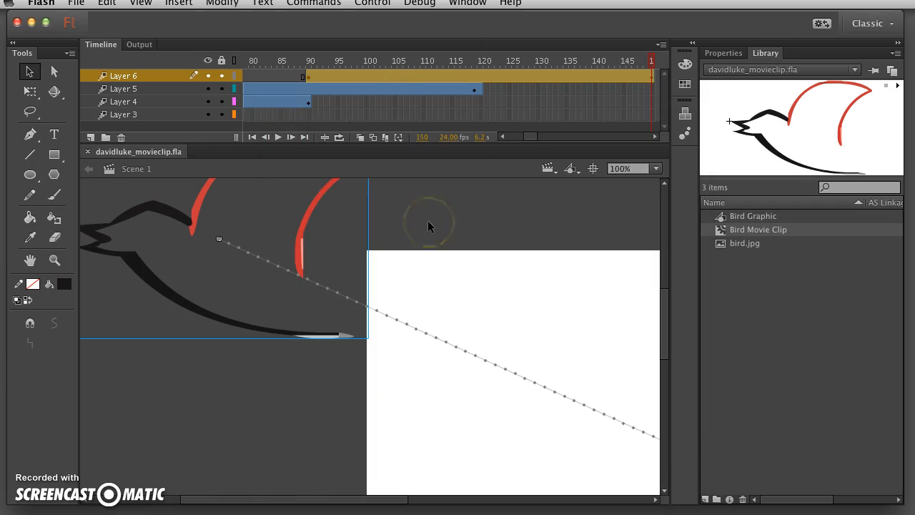